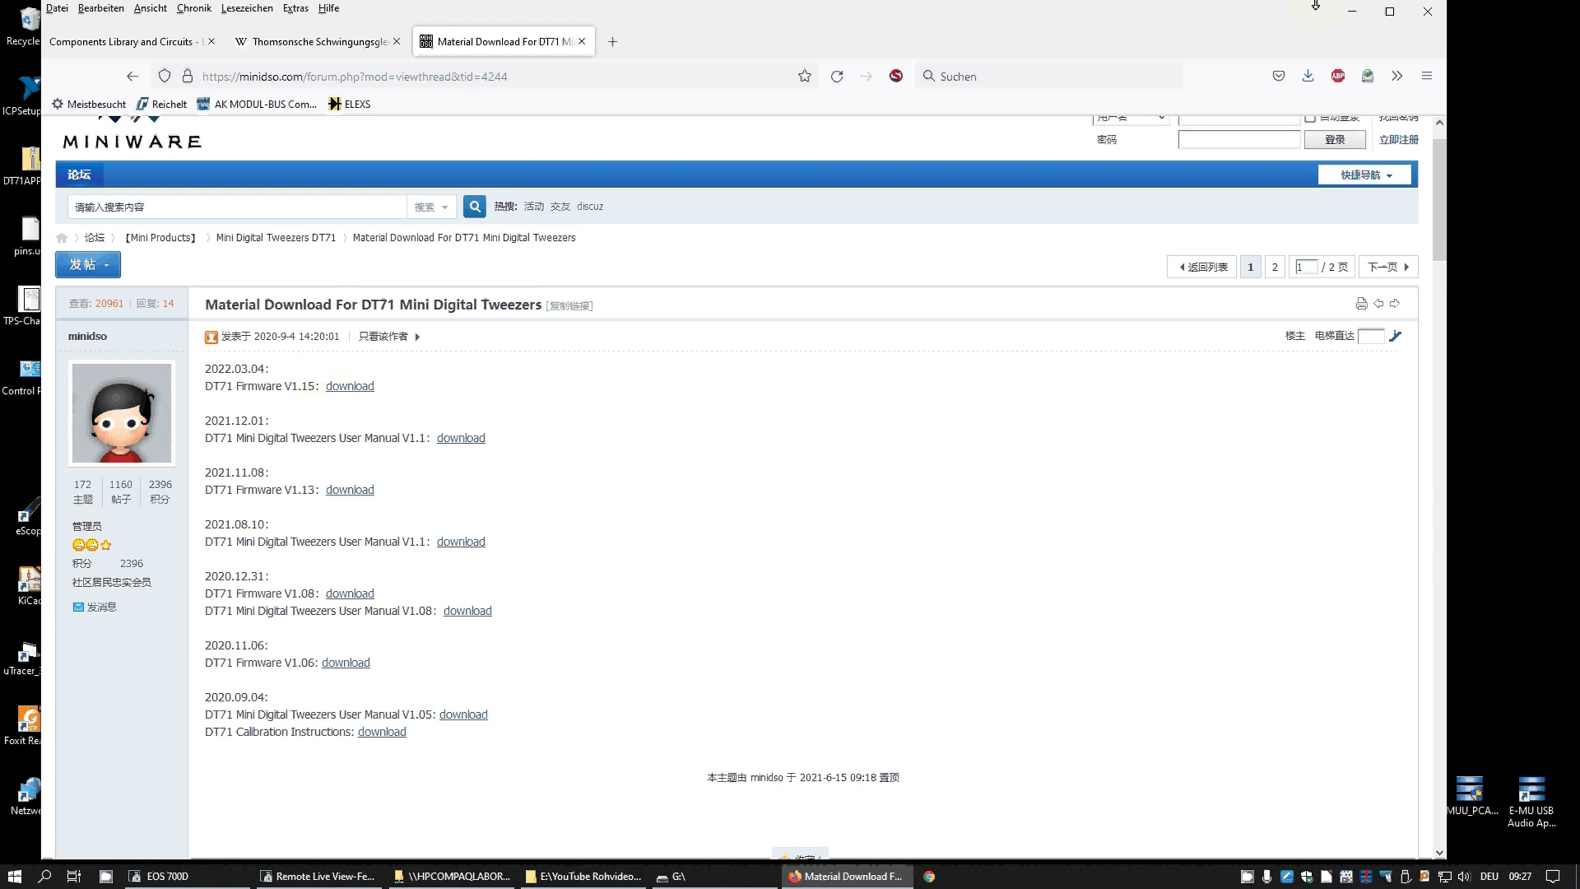
Open the DT71APP115.zip archive from the desktop and extract DT71APP115.hex to the desktop.
{"action": "left_click", "coordinate": [1352, 12]}
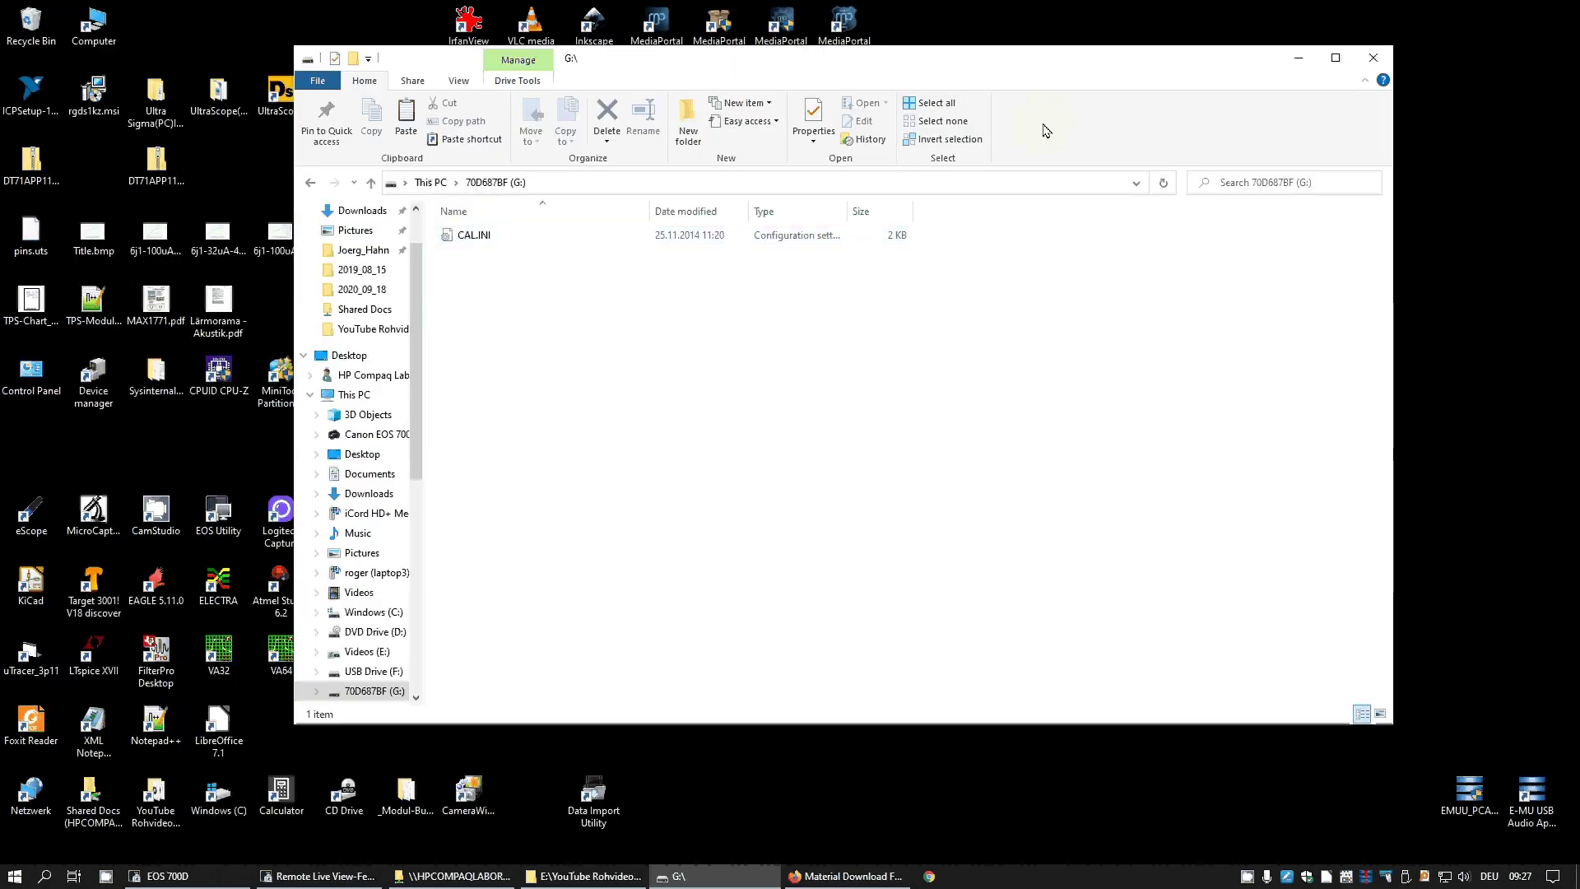
{"action": "left_click", "coordinate": [1298, 58]}
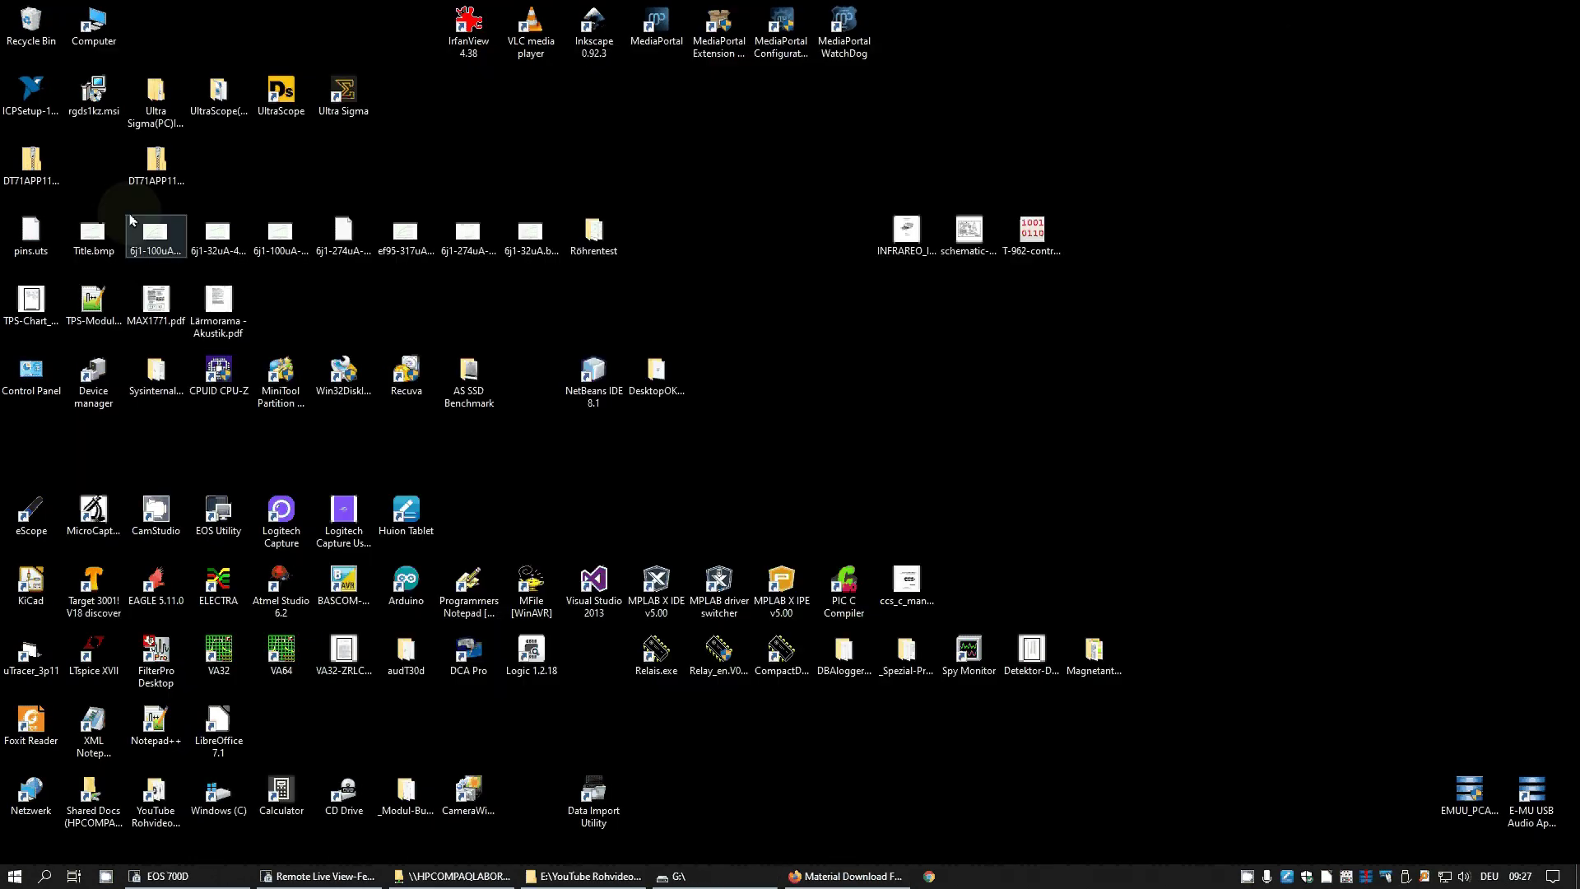
{"action": "left_click", "coordinate": [33, 159]}
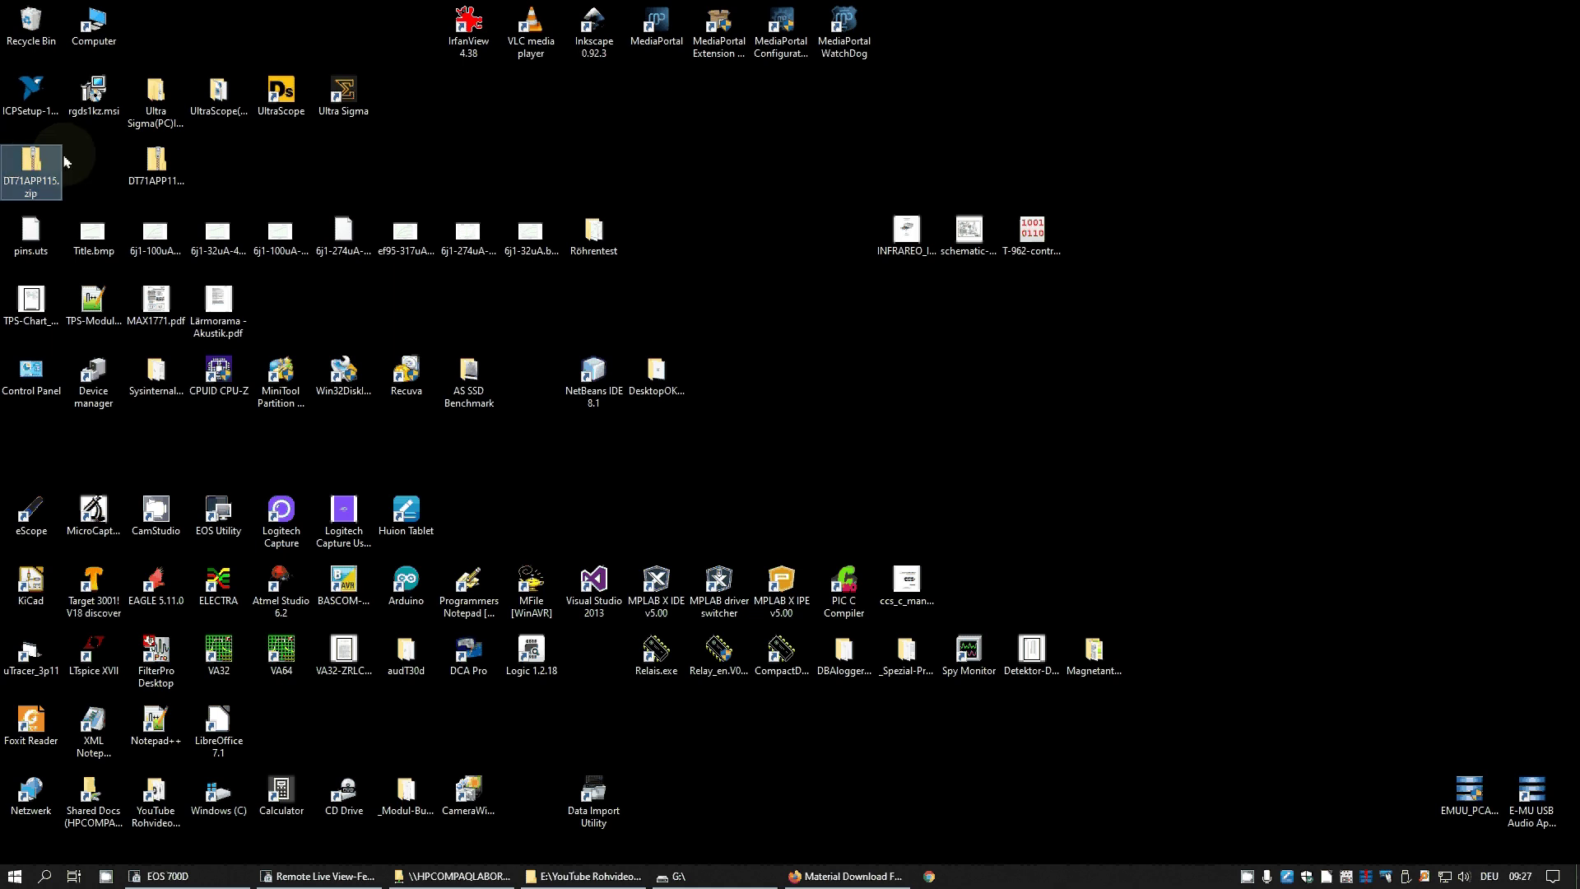
{"action": "double_click", "coordinate": [33, 163]}
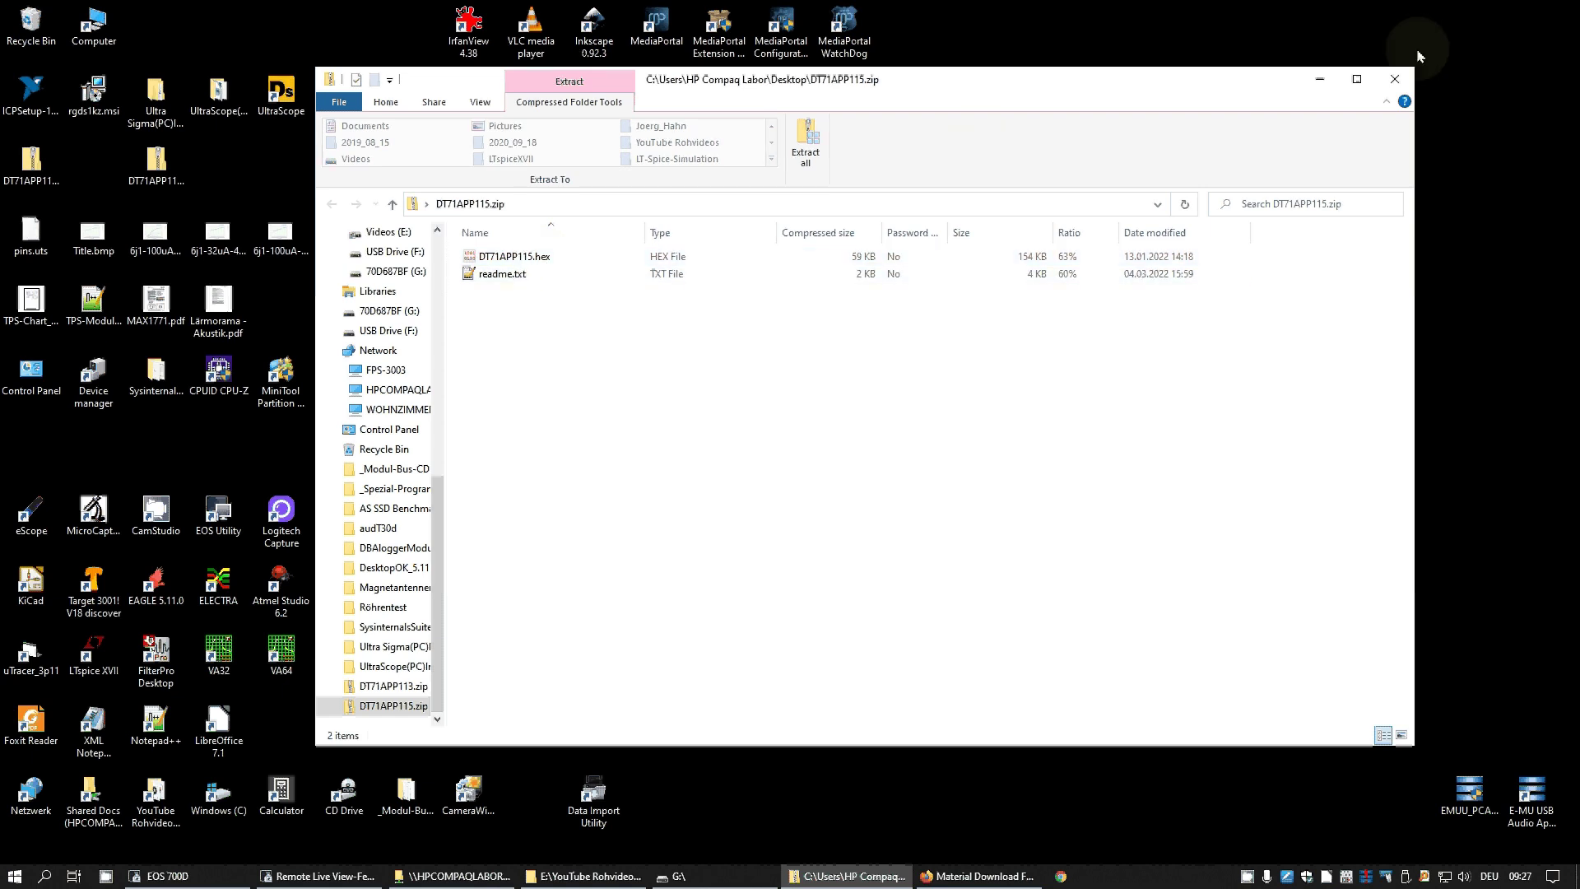
{"action": "left_click_drag", "start_coordinate": [535, 256], "coordinate": [95, 189]}
{"action": "left_click", "coordinate": [1398, 78]}
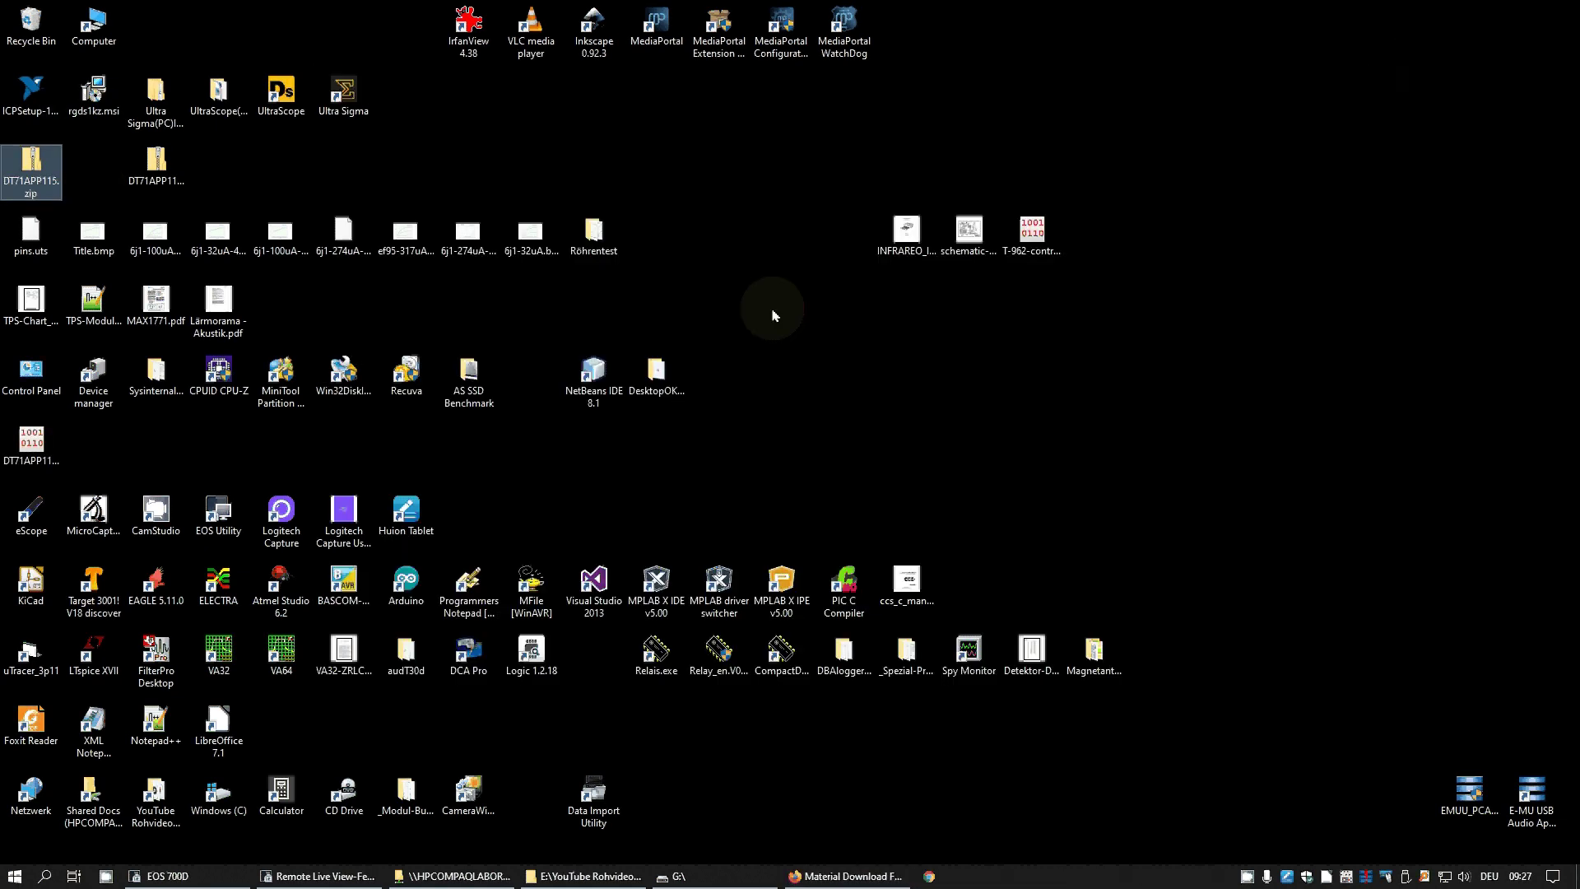
Move the extracted hex file beside the DT71APP115 archive on the desktop and rename it DT71.hex.
{"action": "left_click", "coordinate": [47, 438]}
{"action": "left_click_drag", "start_coordinate": [48, 437], "coordinate": [106, 161]}
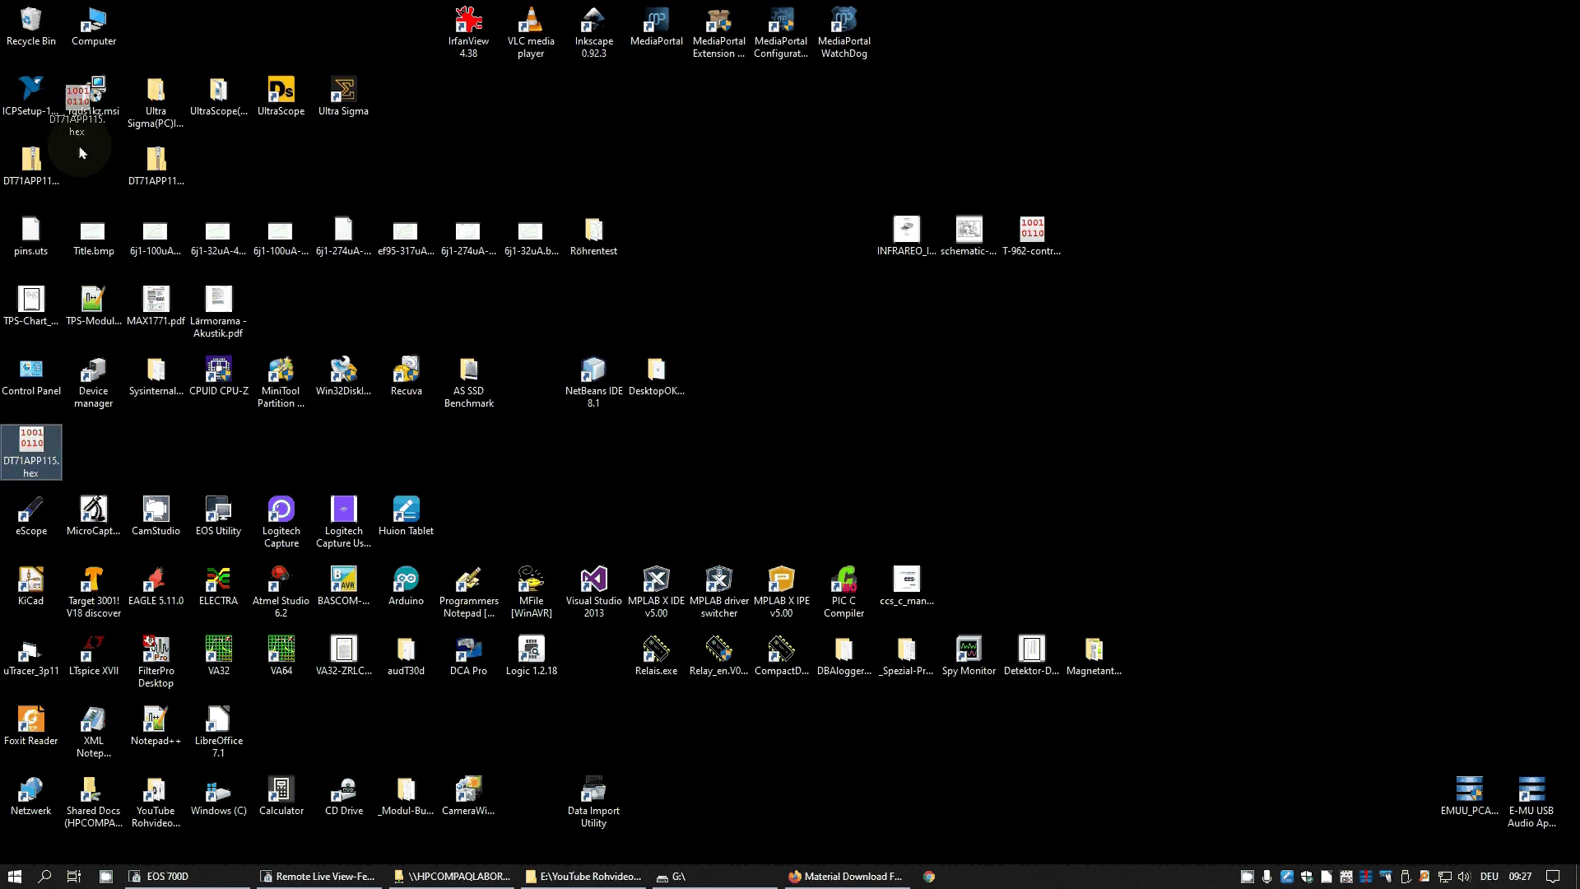
{"action": "left_click", "coordinate": [104, 183]}
{"action": "left_click", "coordinate": [85, 182]}
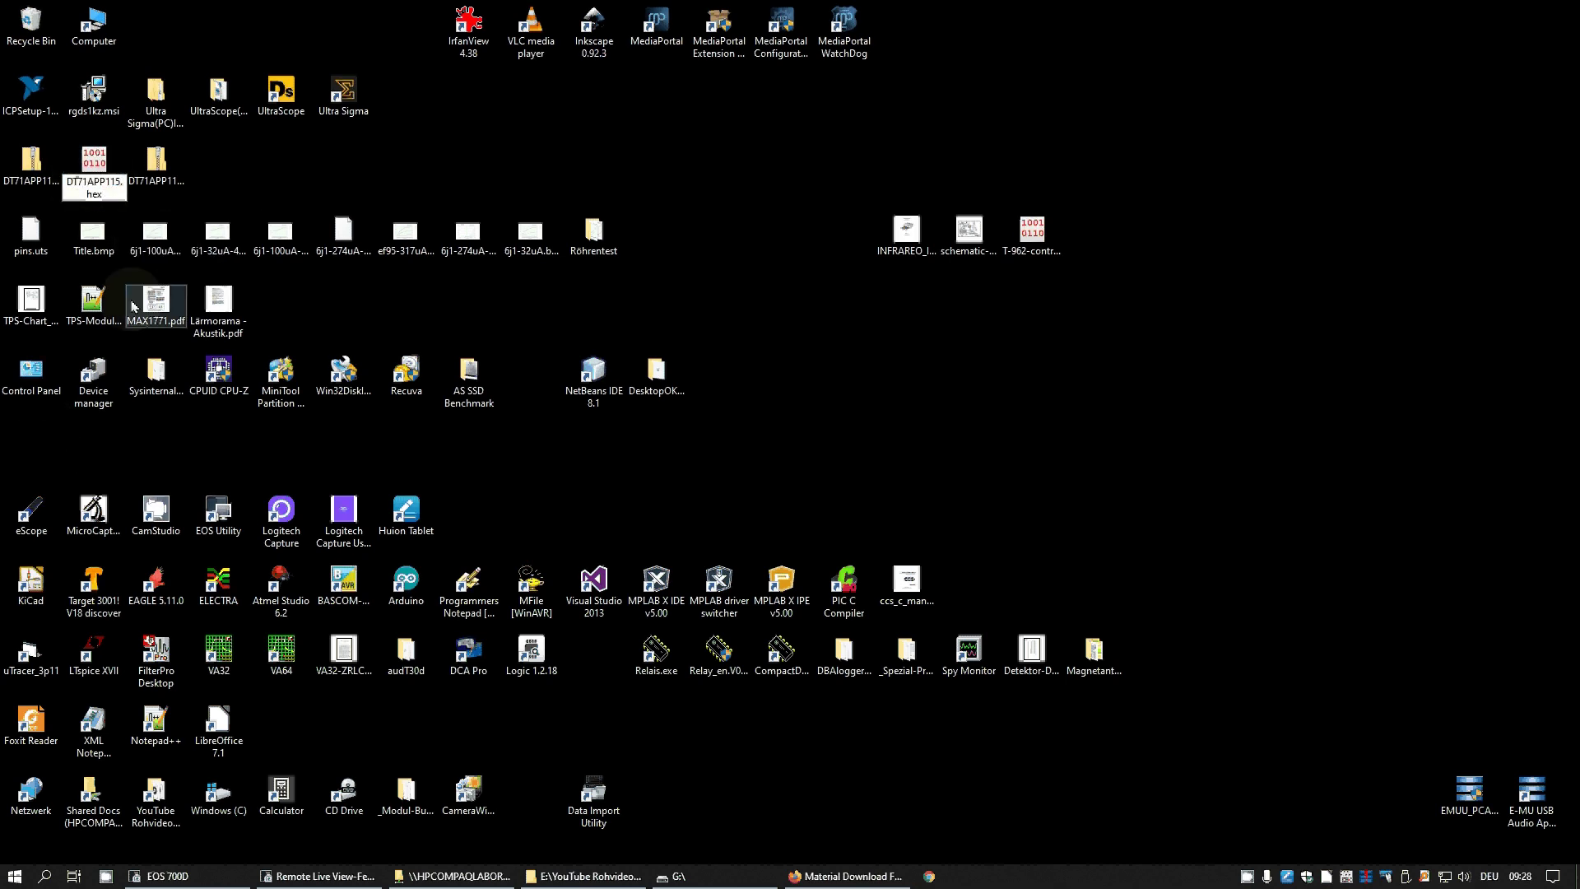
{"action": "key", "text": "Delete"}
{"action": "key", "text": "Delete"}
{"action": "key", "text": "Delete"}
{"action": "key", "text": "Delete"}
{"action": "key", "text": "Delete"}
{"action": "key", "text": "Delete"}
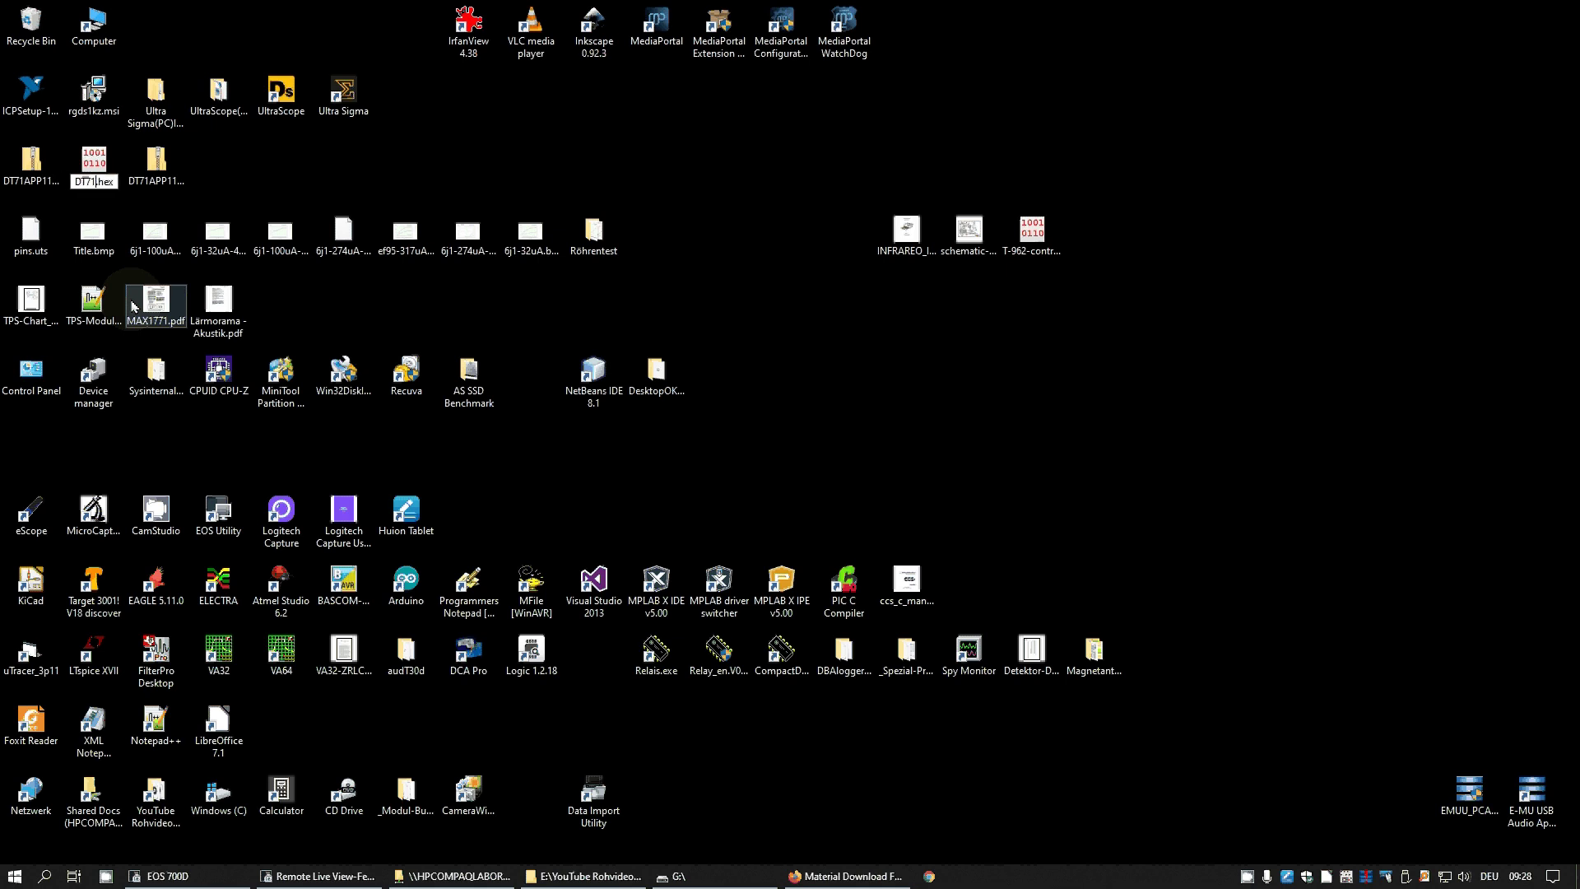
{"action": "key", "text": "Return"}
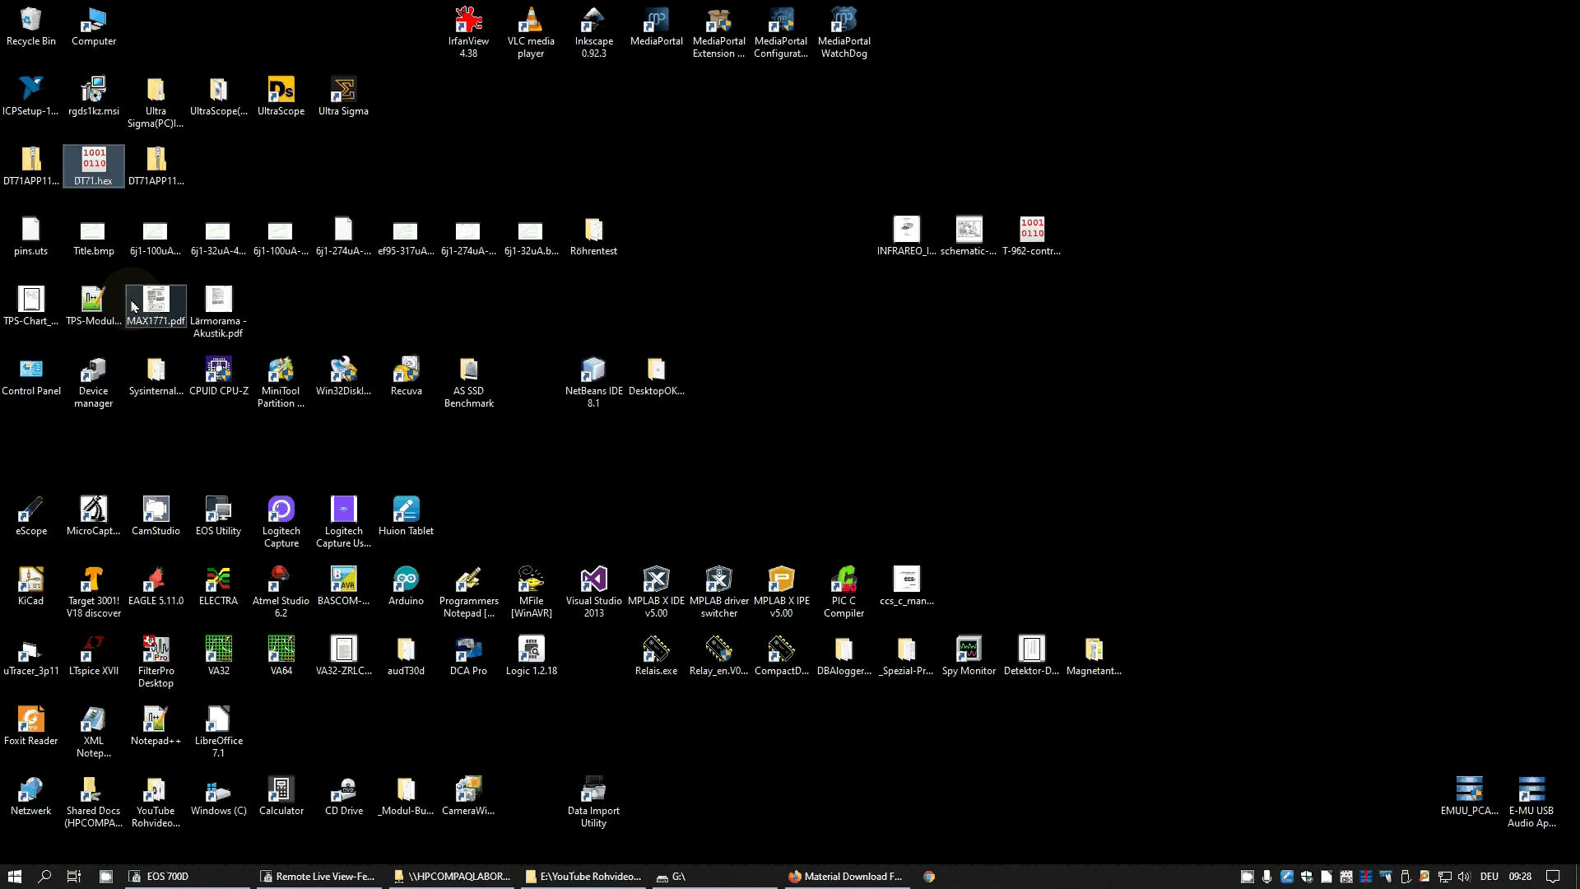
Try to load the firmware by sending DT71.hex from the desktop to the 70D687BF (G:) drive.
{"action": "left_click", "coordinate": [678, 875]}
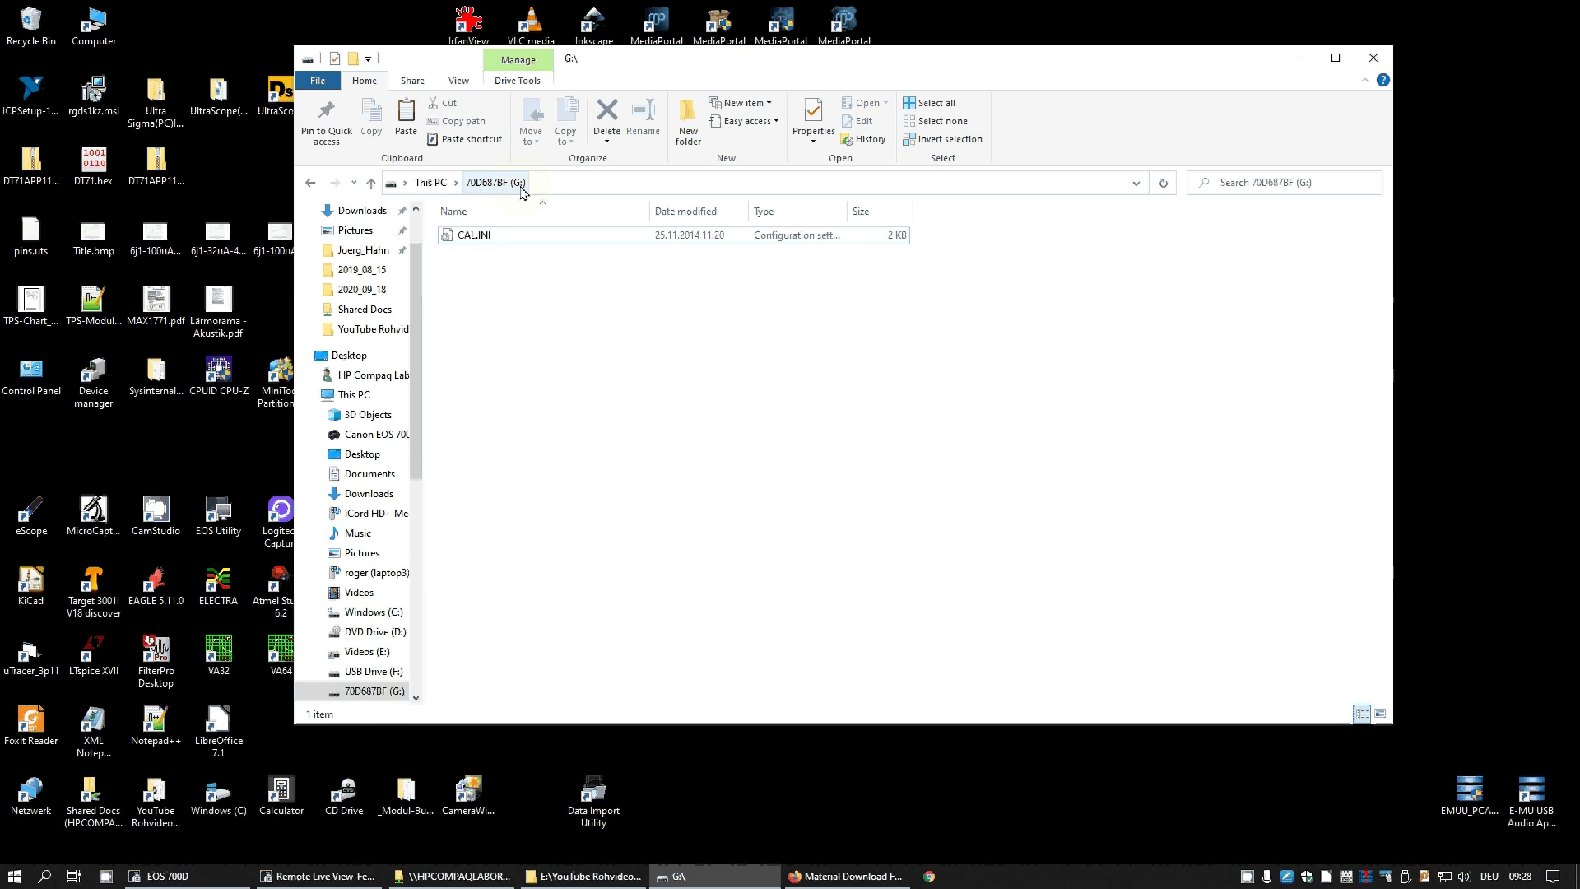
{"action": "left_click", "coordinate": [1298, 58]}
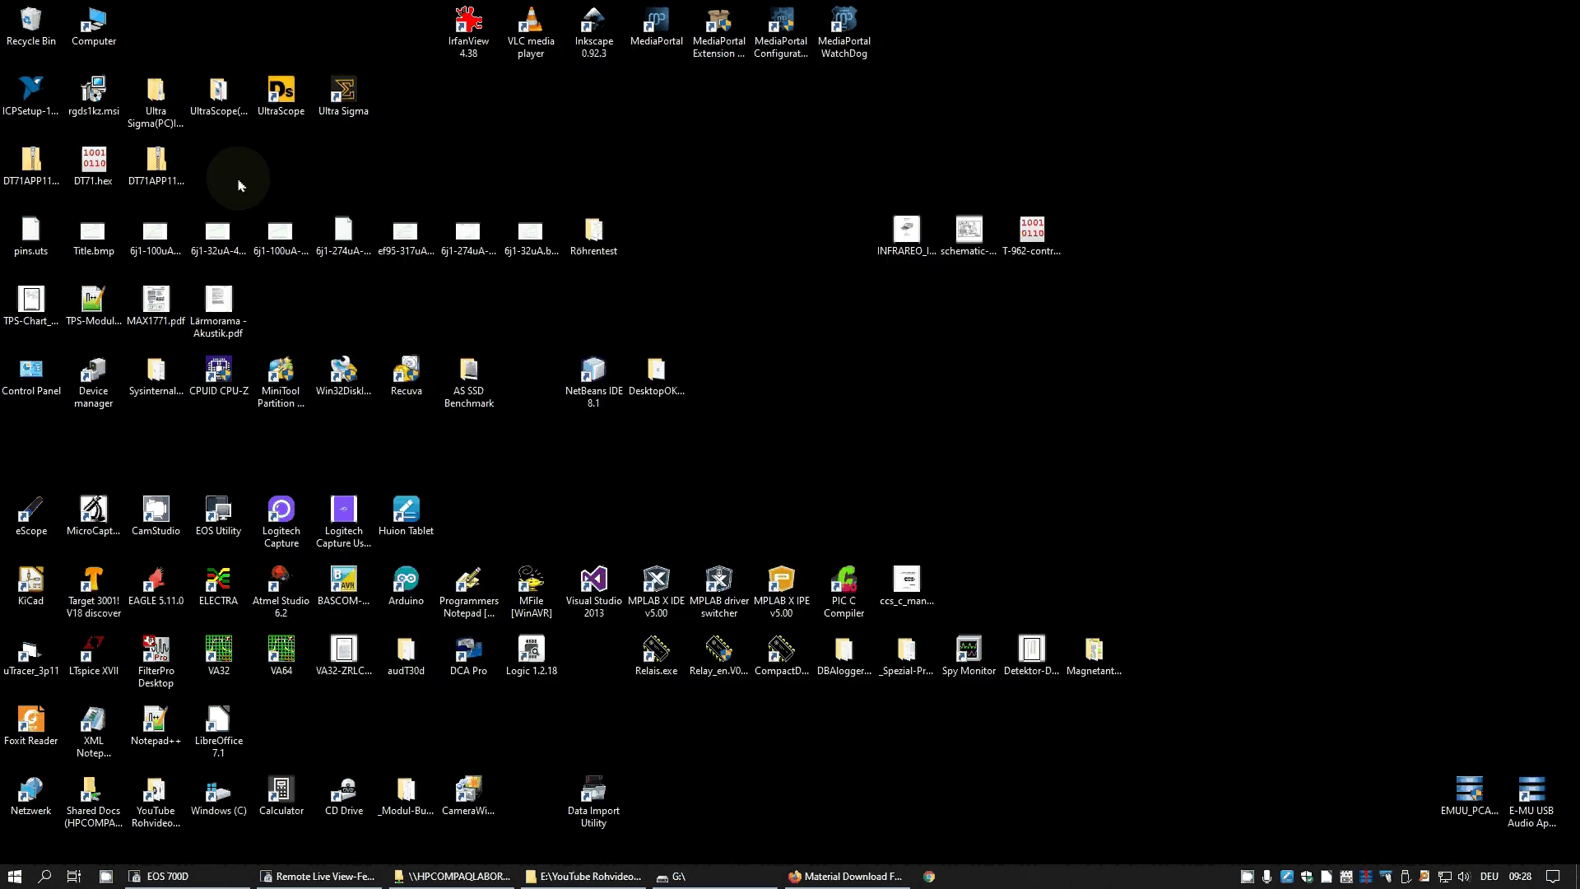
{"action": "left_click", "coordinate": [99, 169]}
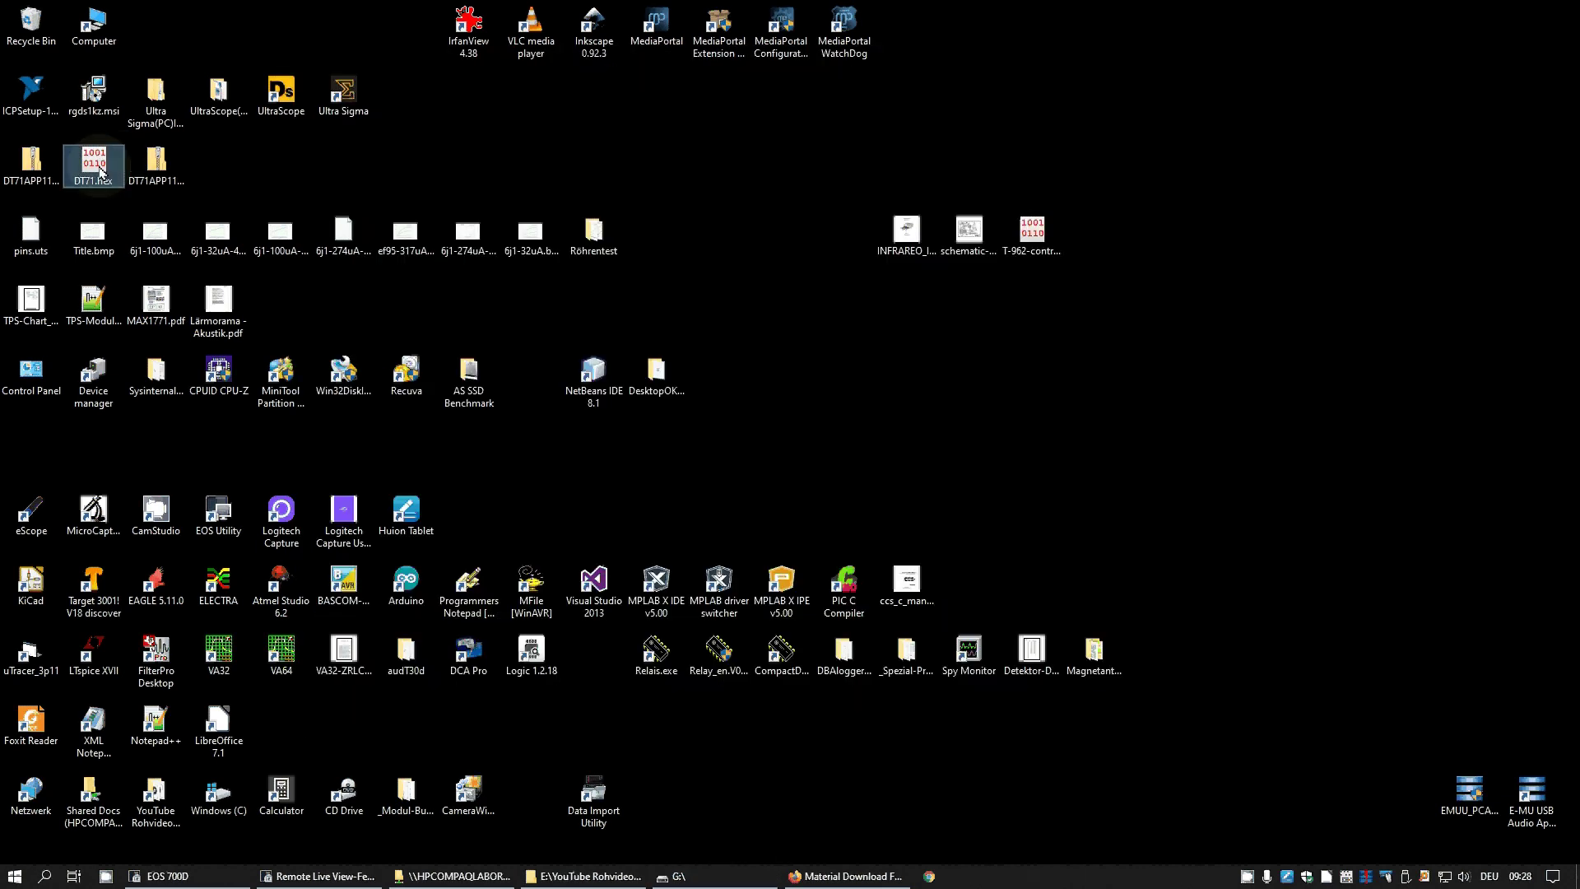
{"action": "right_click", "coordinate": [101, 171]}
{"action": "mouse_move", "coordinate": [119, 372]}
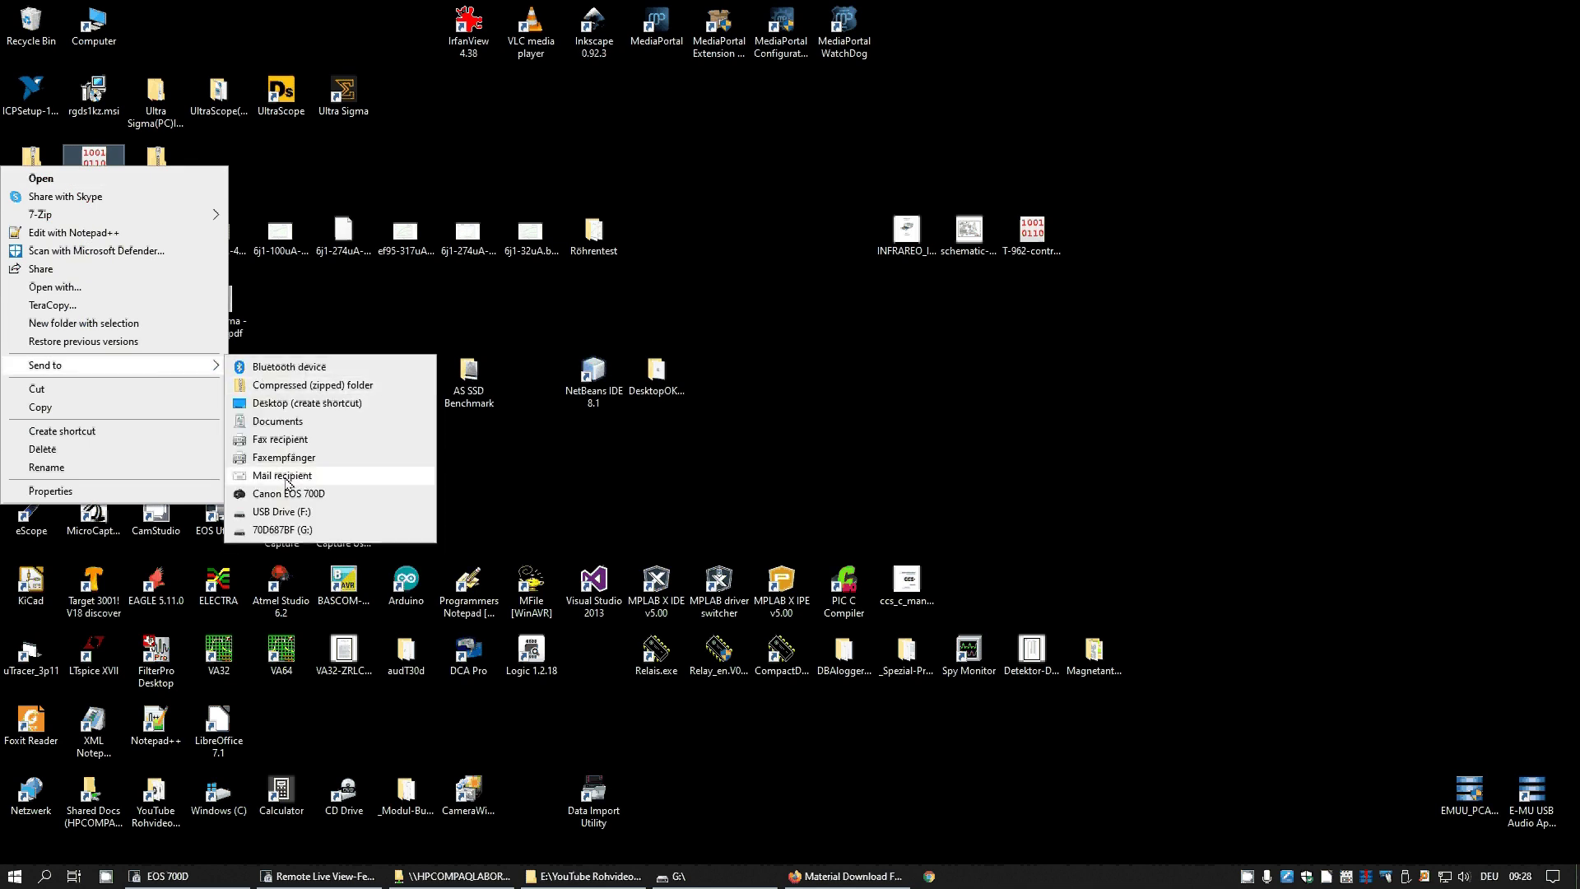
{"action": "left_click", "coordinate": [343, 530]}
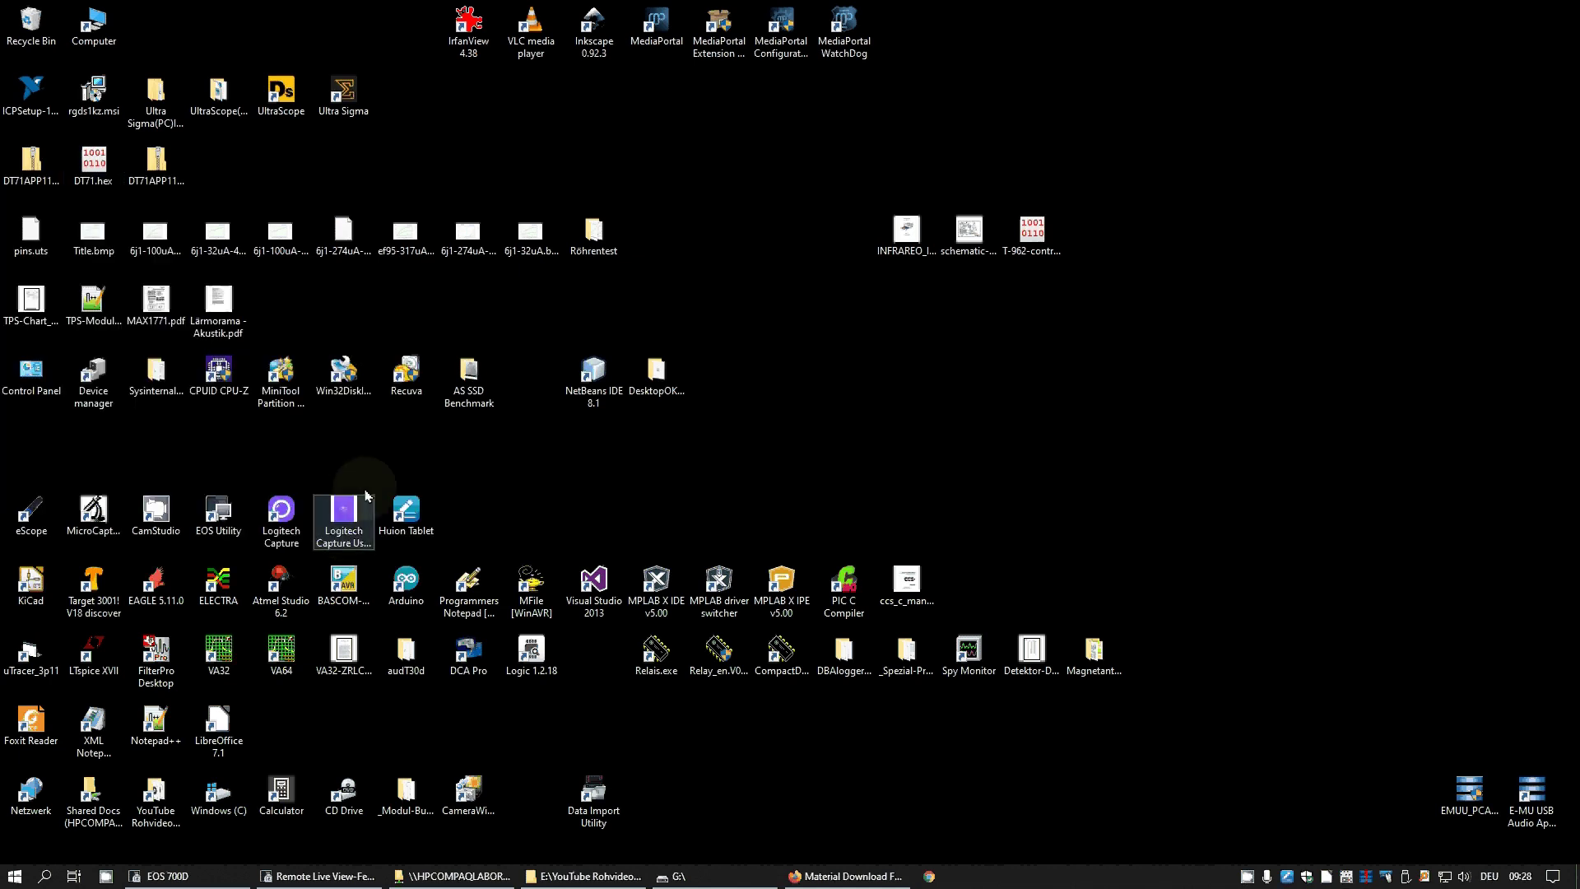
Reopen the 70D687BF (G:) drive from This PC and check the status of the sent firmware file.
{"action": "mouse_move", "coordinate": [677, 881]}
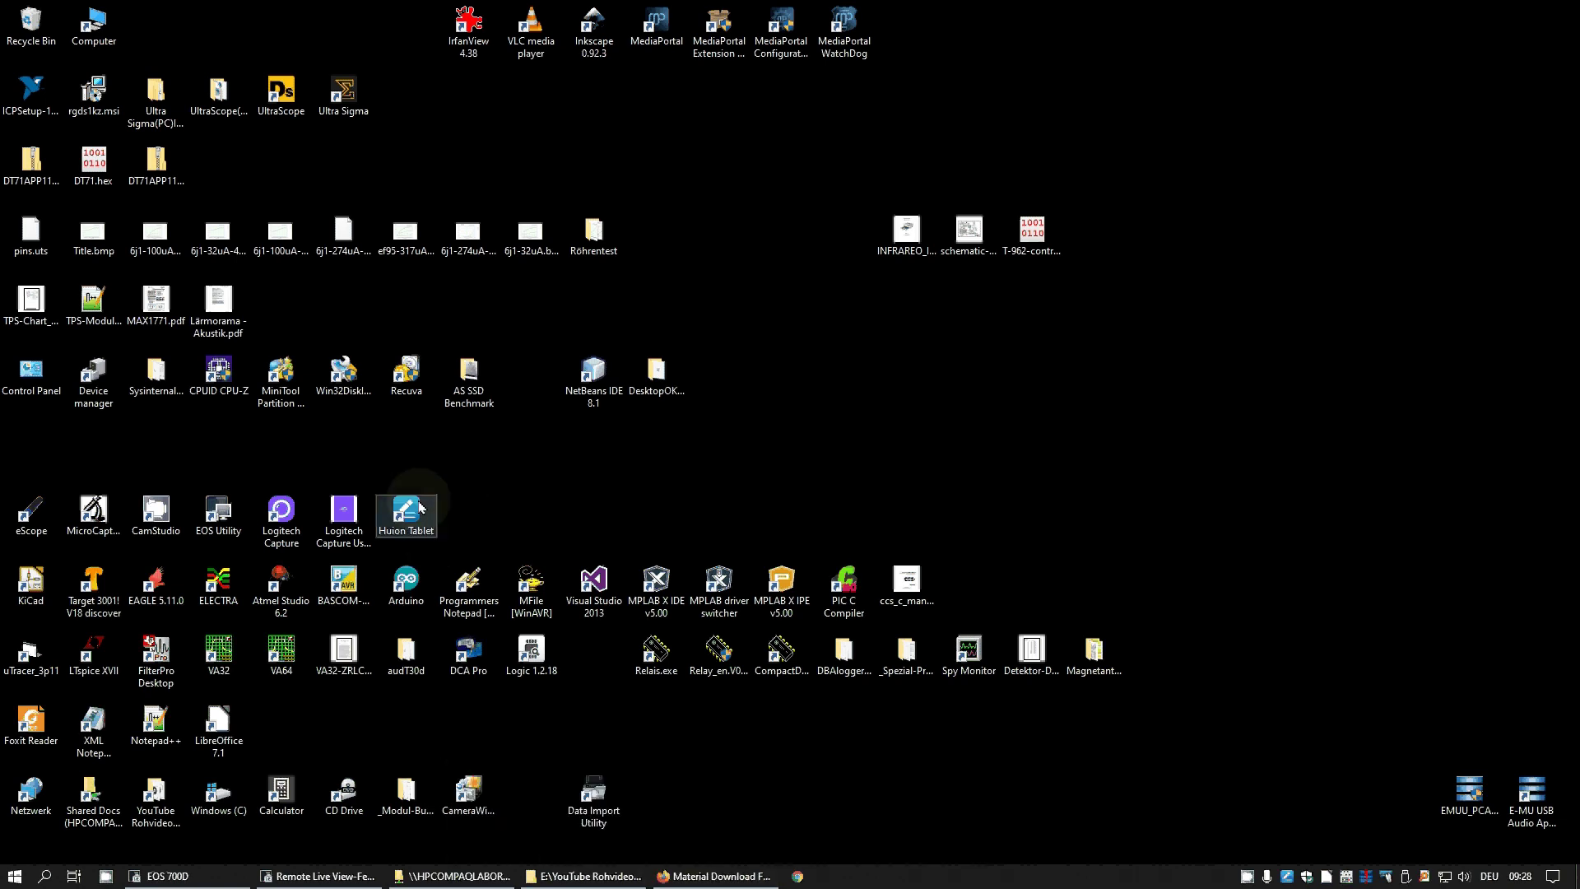
{"action": "left_click", "coordinate": [95, 32]}
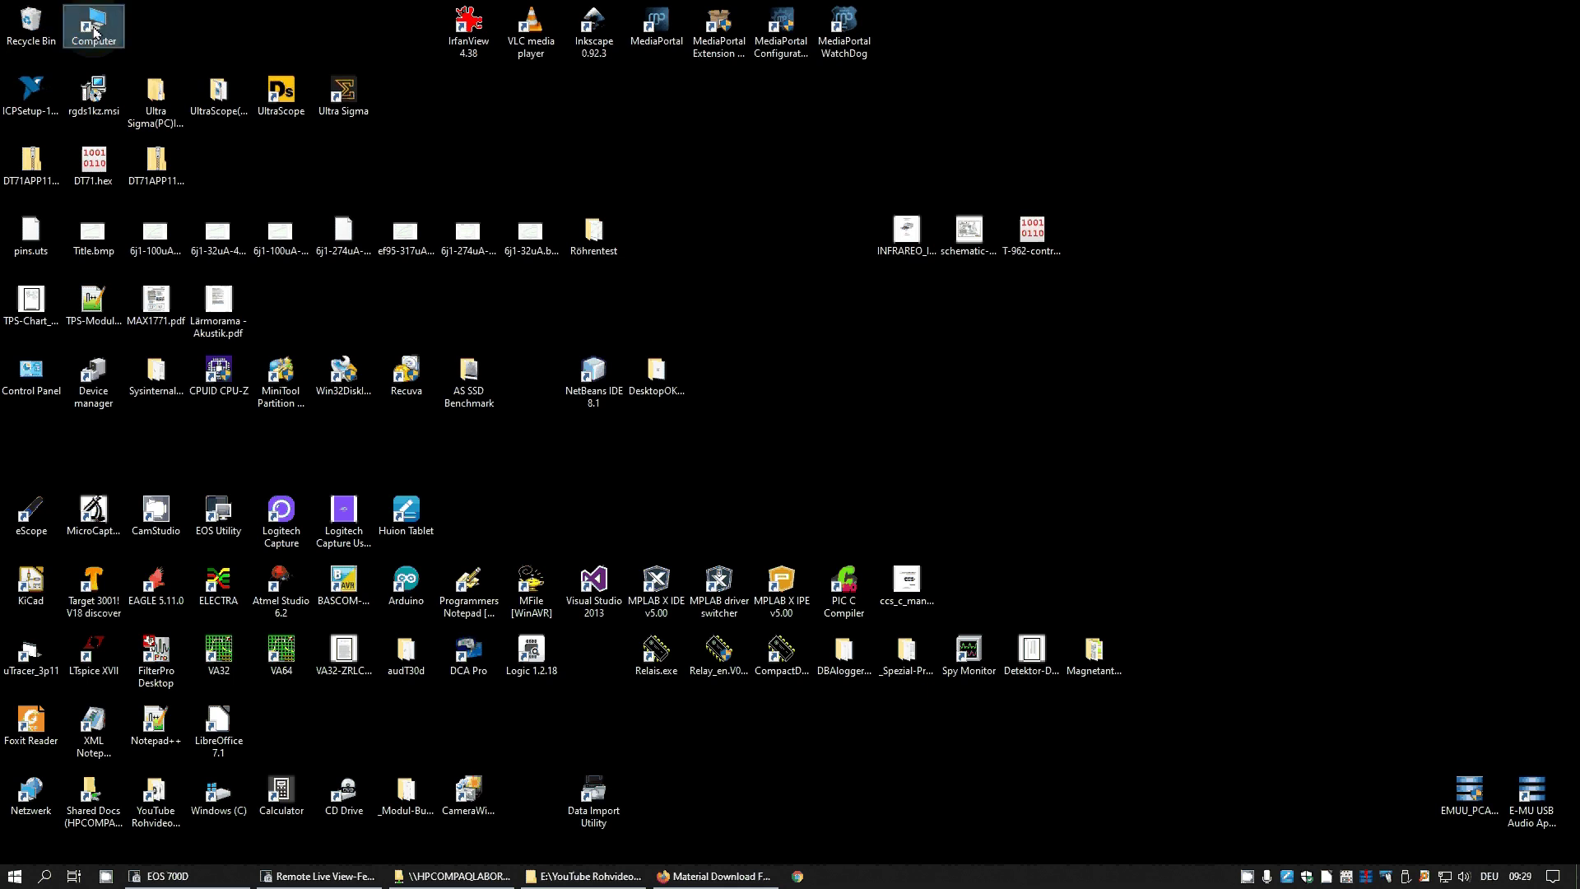
{"action": "double_click", "coordinate": [94, 32]}
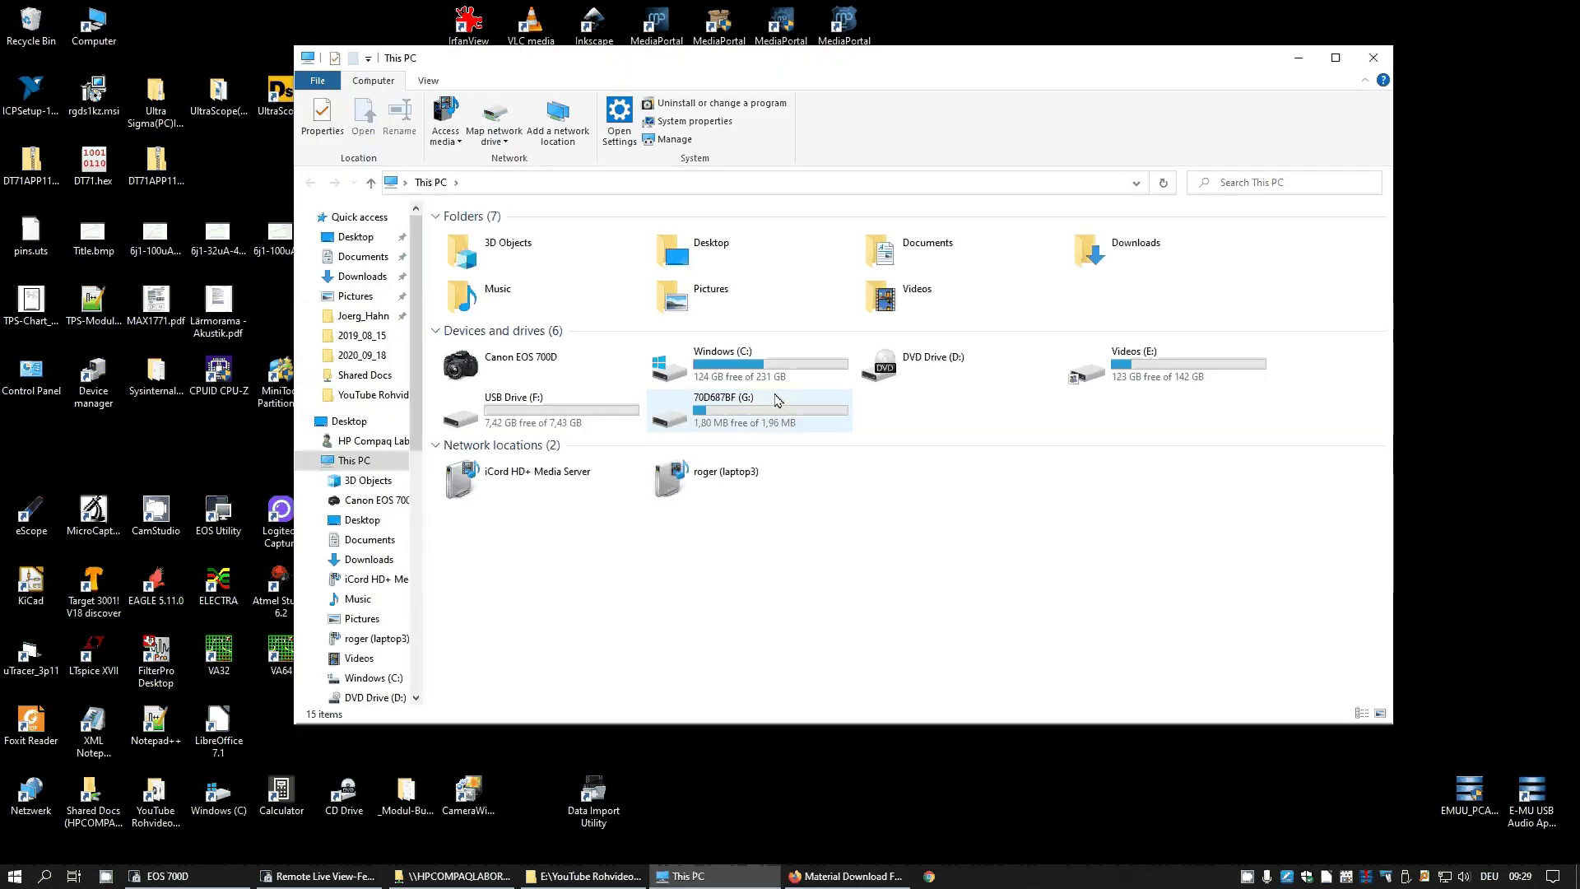
{"action": "double_click", "coordinate": [778, 400]}
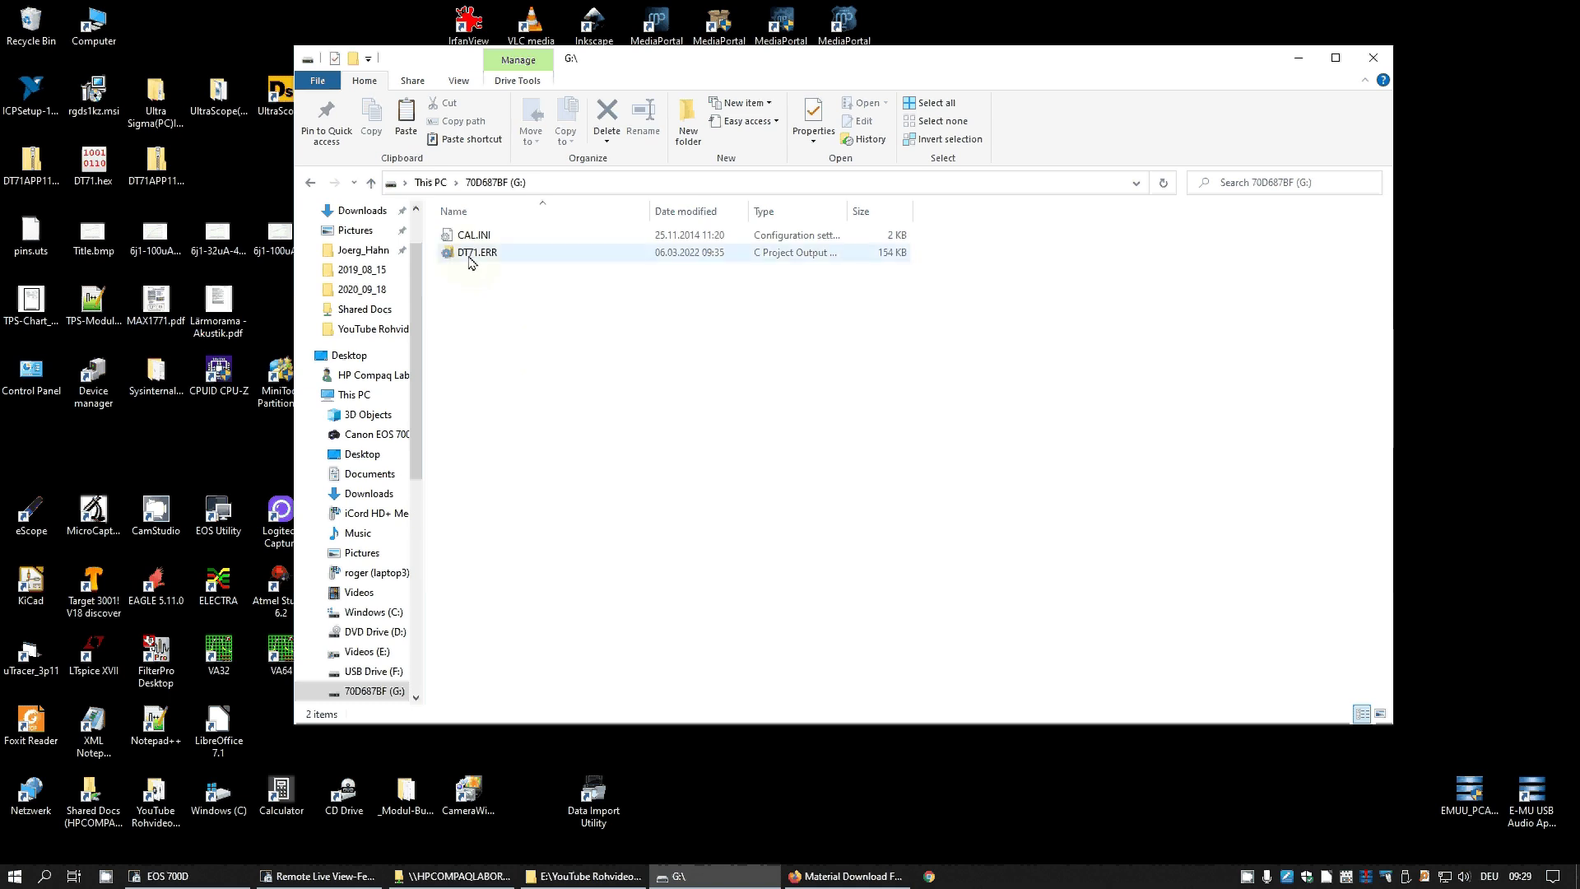
{"action": "mouse_move", "coordinate": [481, 261]}
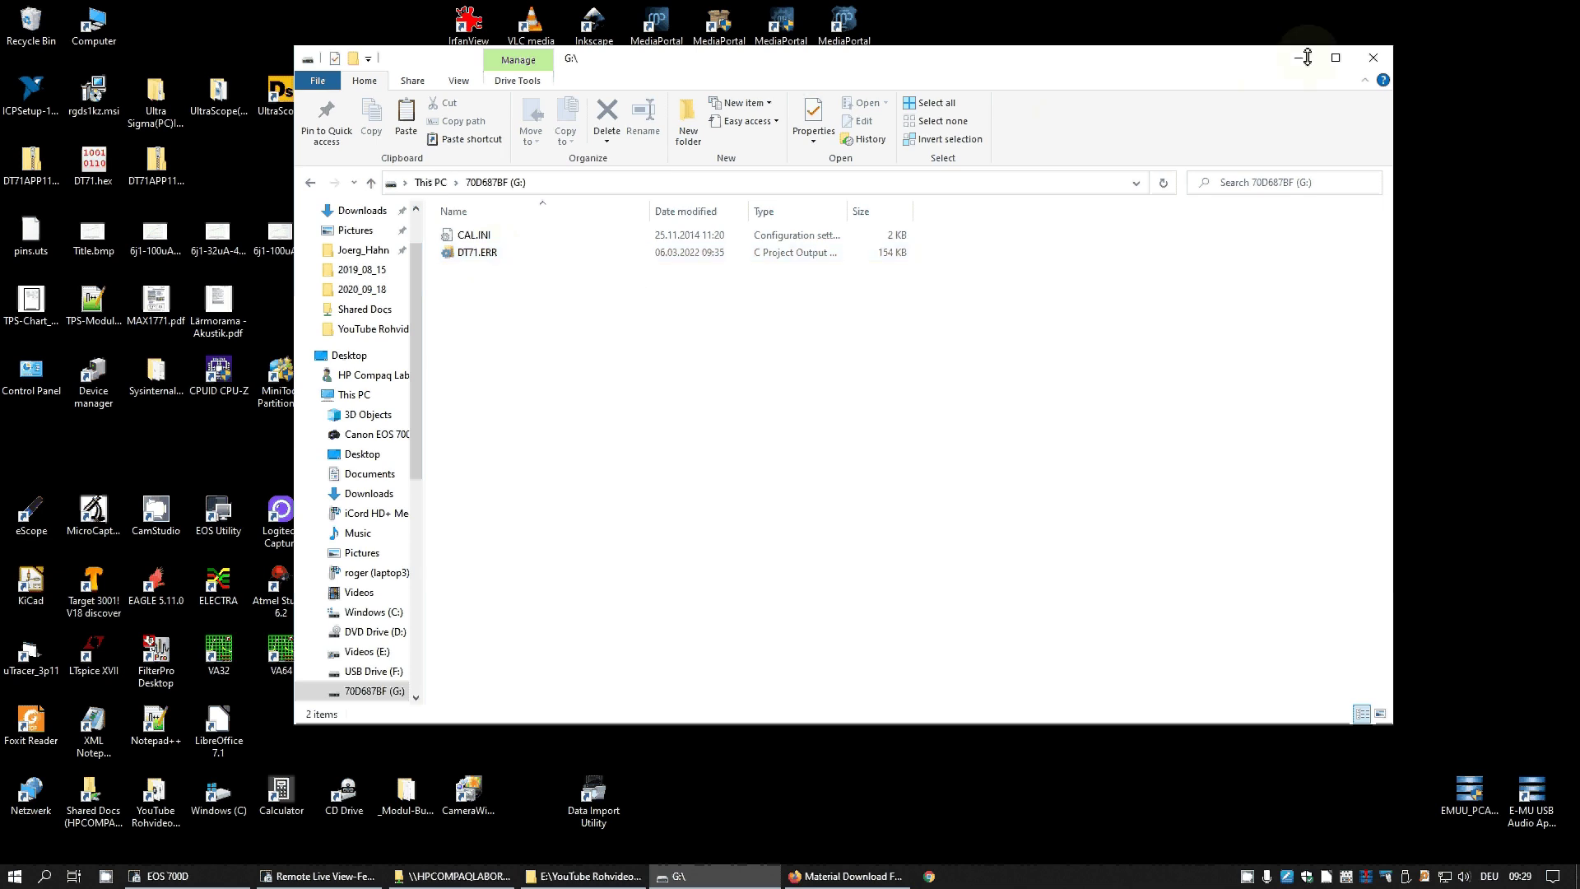
Send DT71.hex from the desktop to the 70D687BF (G:) drive again and reopen the drive to check it.
{"action": "left_click", "coordinate": [92, 164]}
{"action": "right_click", "coordinate": [93, 164]}
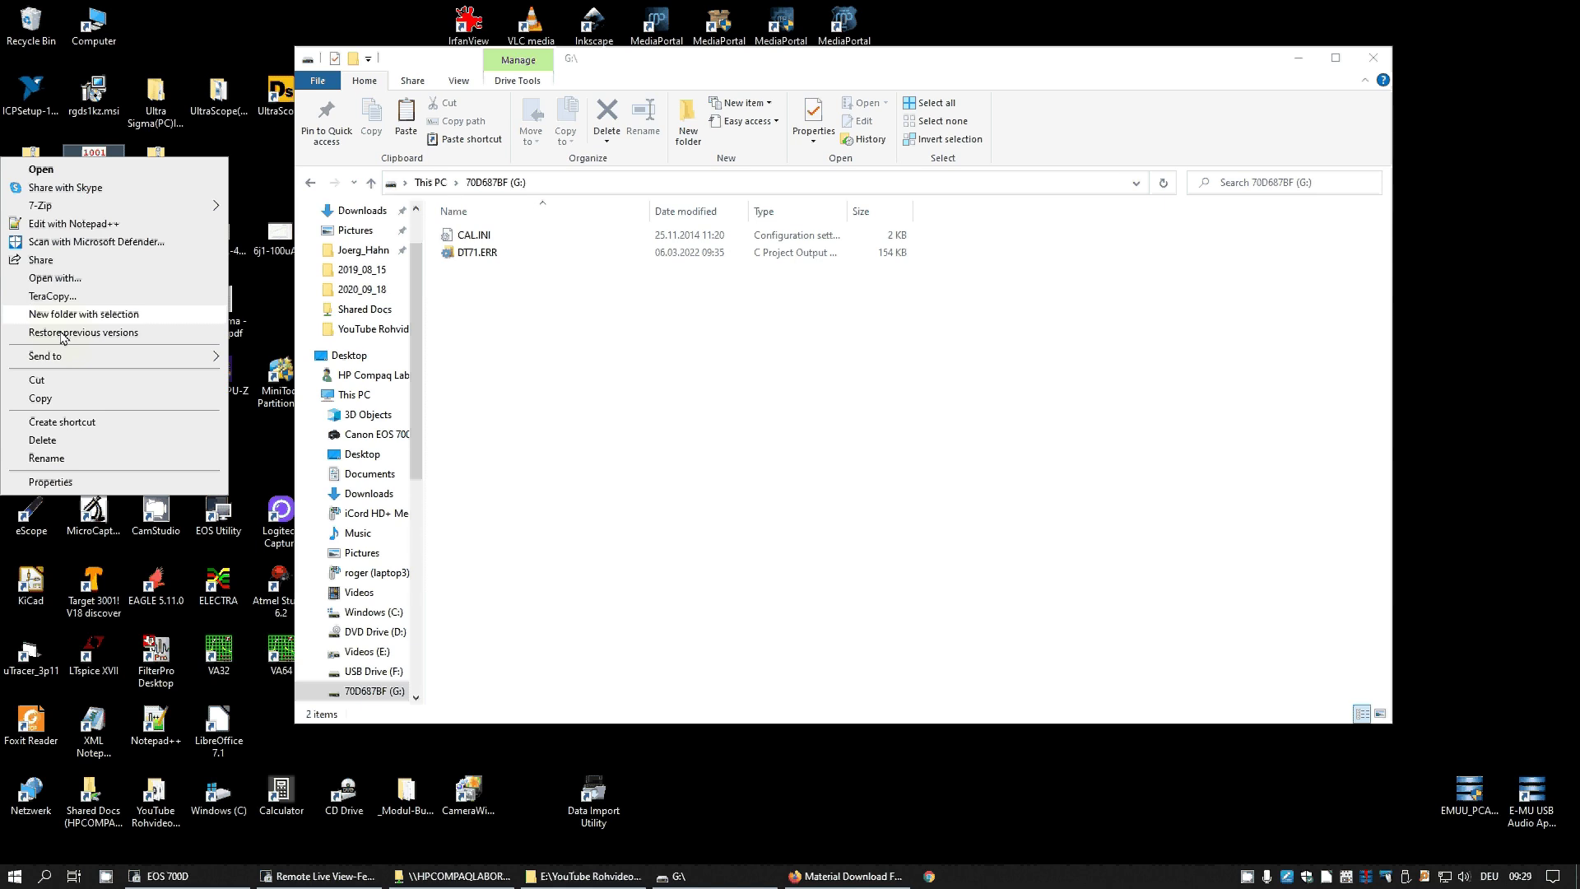
{"action": "mouse_move", "coordinate": [192, 355]}
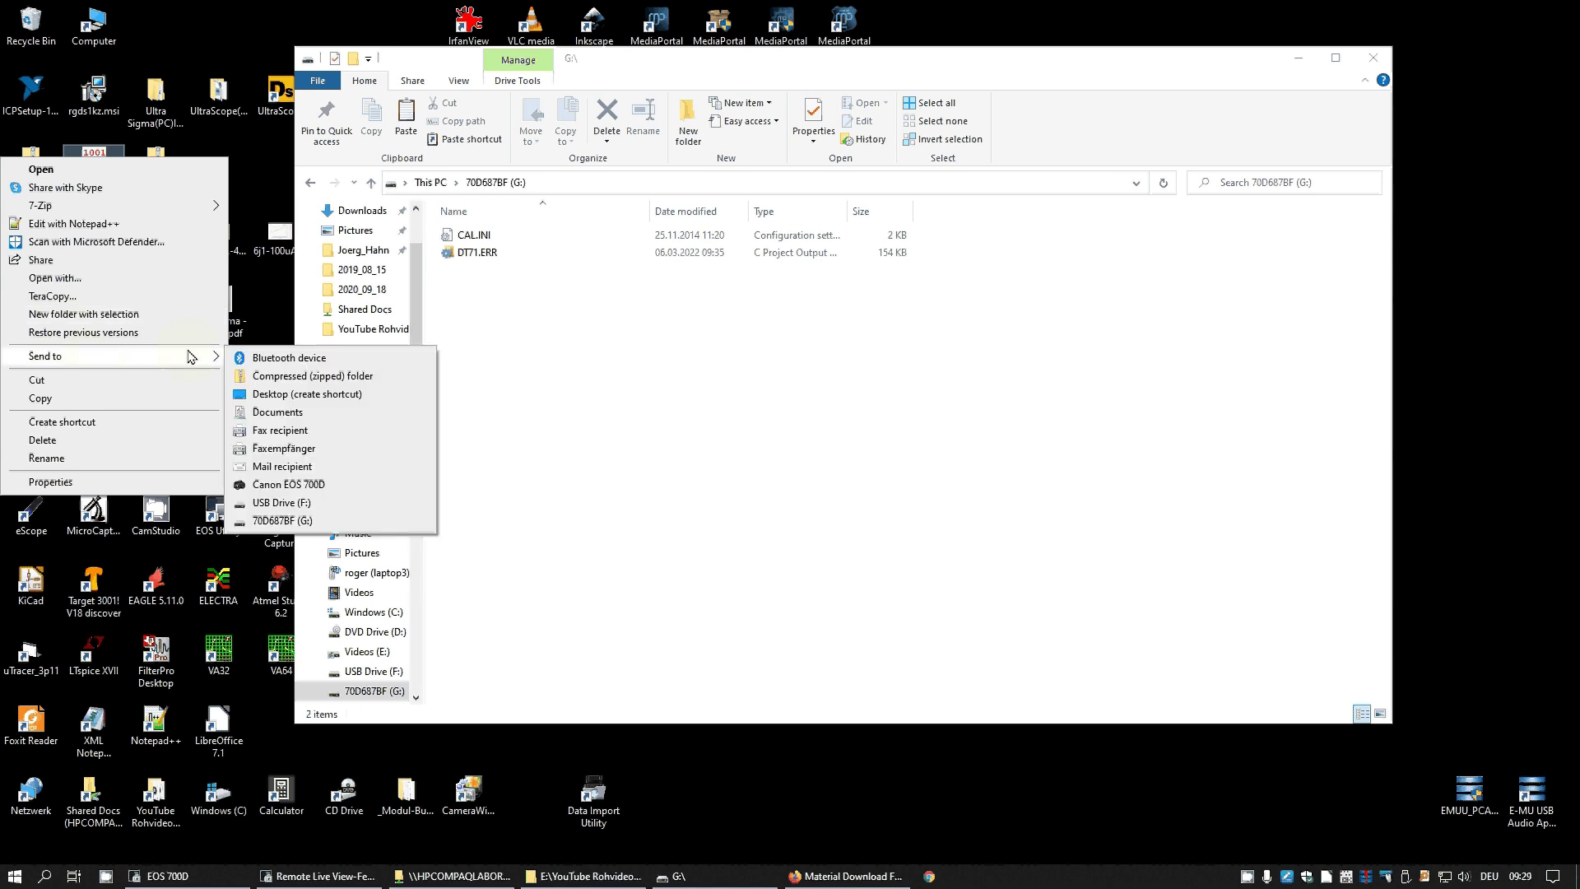
{"action": "left_click", "coordinate": [283, 520]}
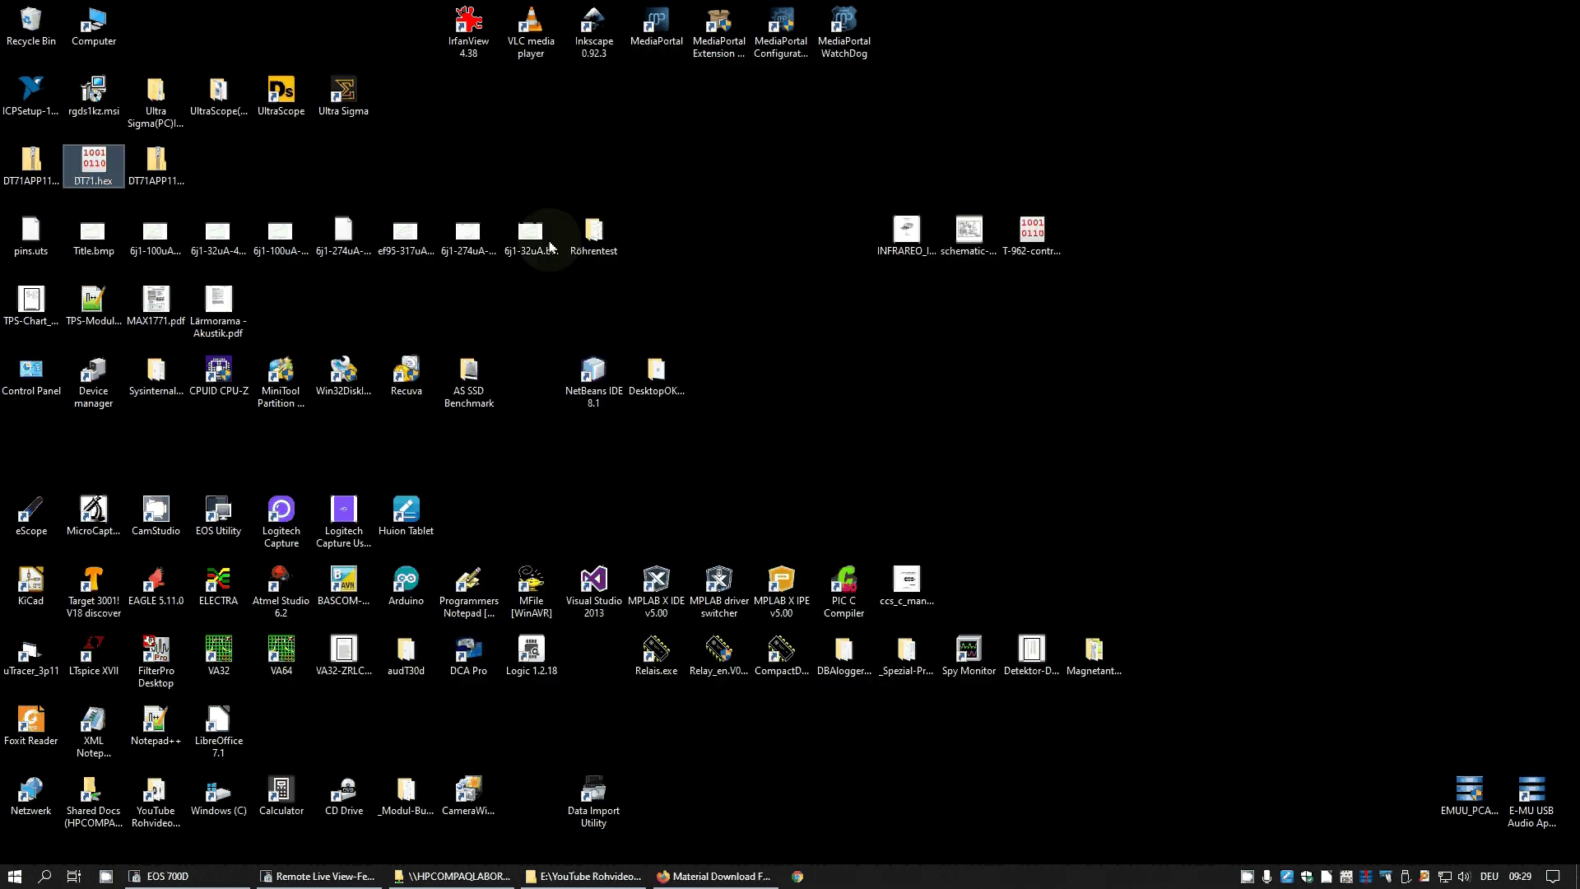
{"action": "double_click", "coordinate": [94, 25]}
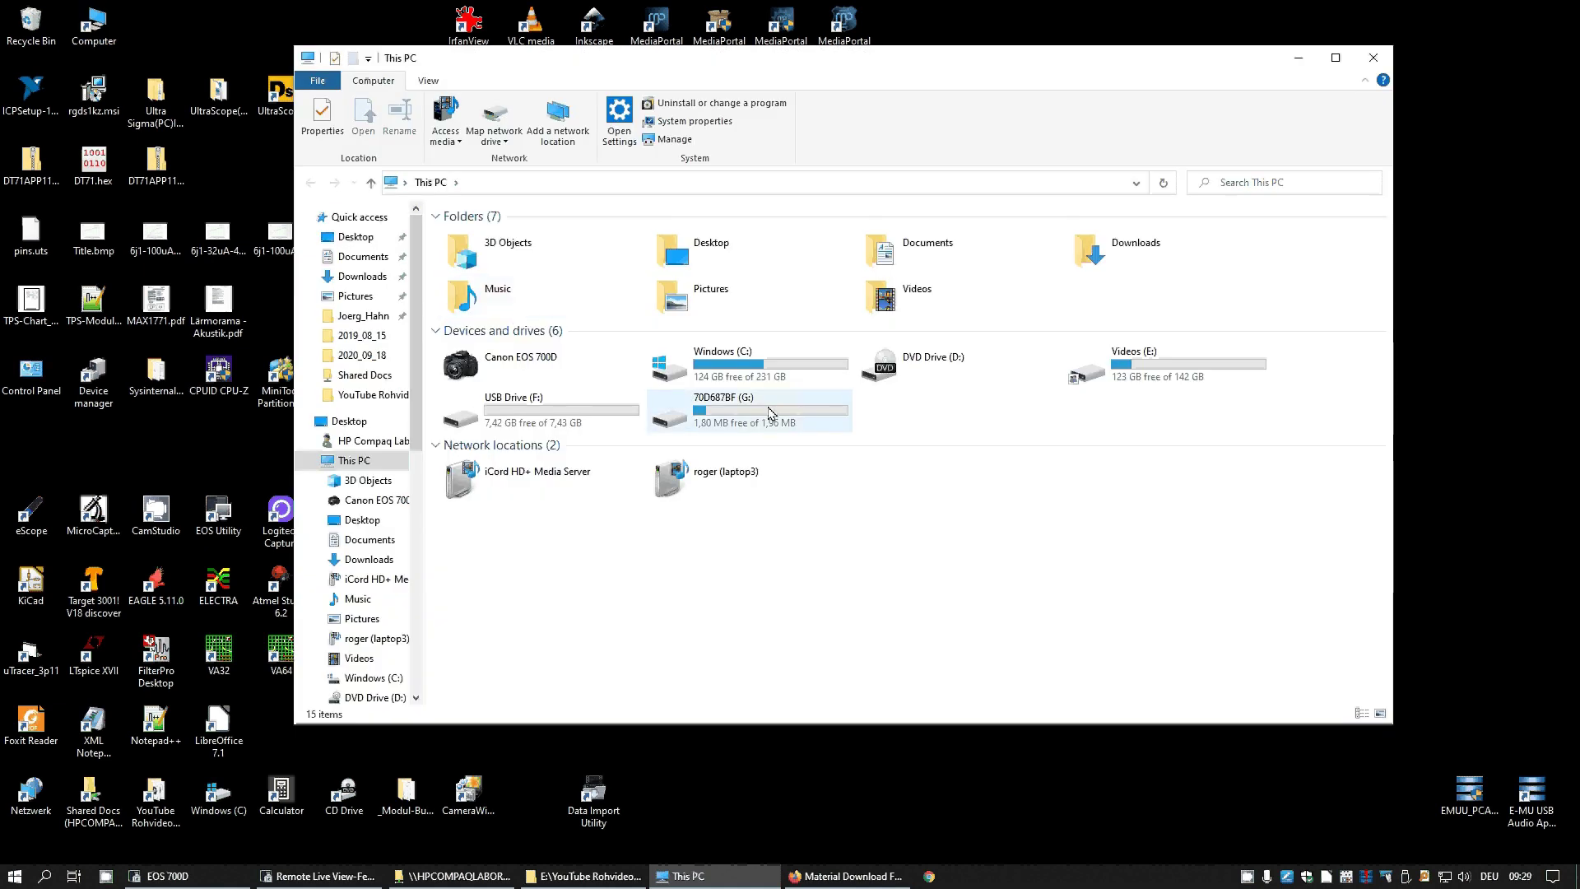
{"action": "double_click", "coordinate": [771, 413]}
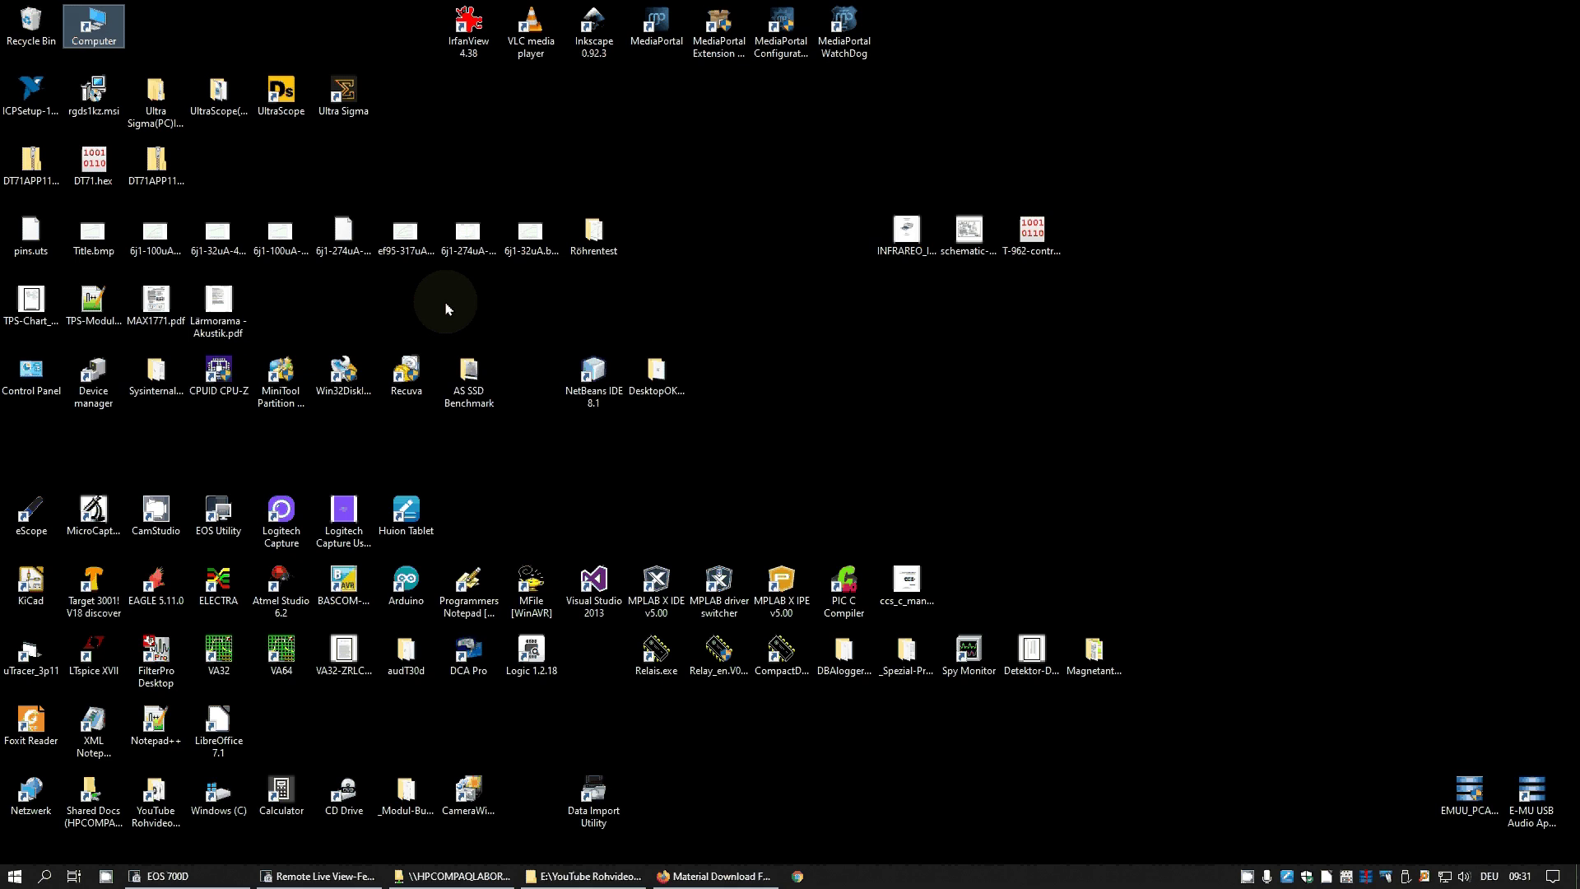
Open CAL.INI on the 70D687BF (G:) drive, set SINE_FREQ_OPT to 3, and save the file.
{"action": "left_click", "coordinate": [464, 877]}
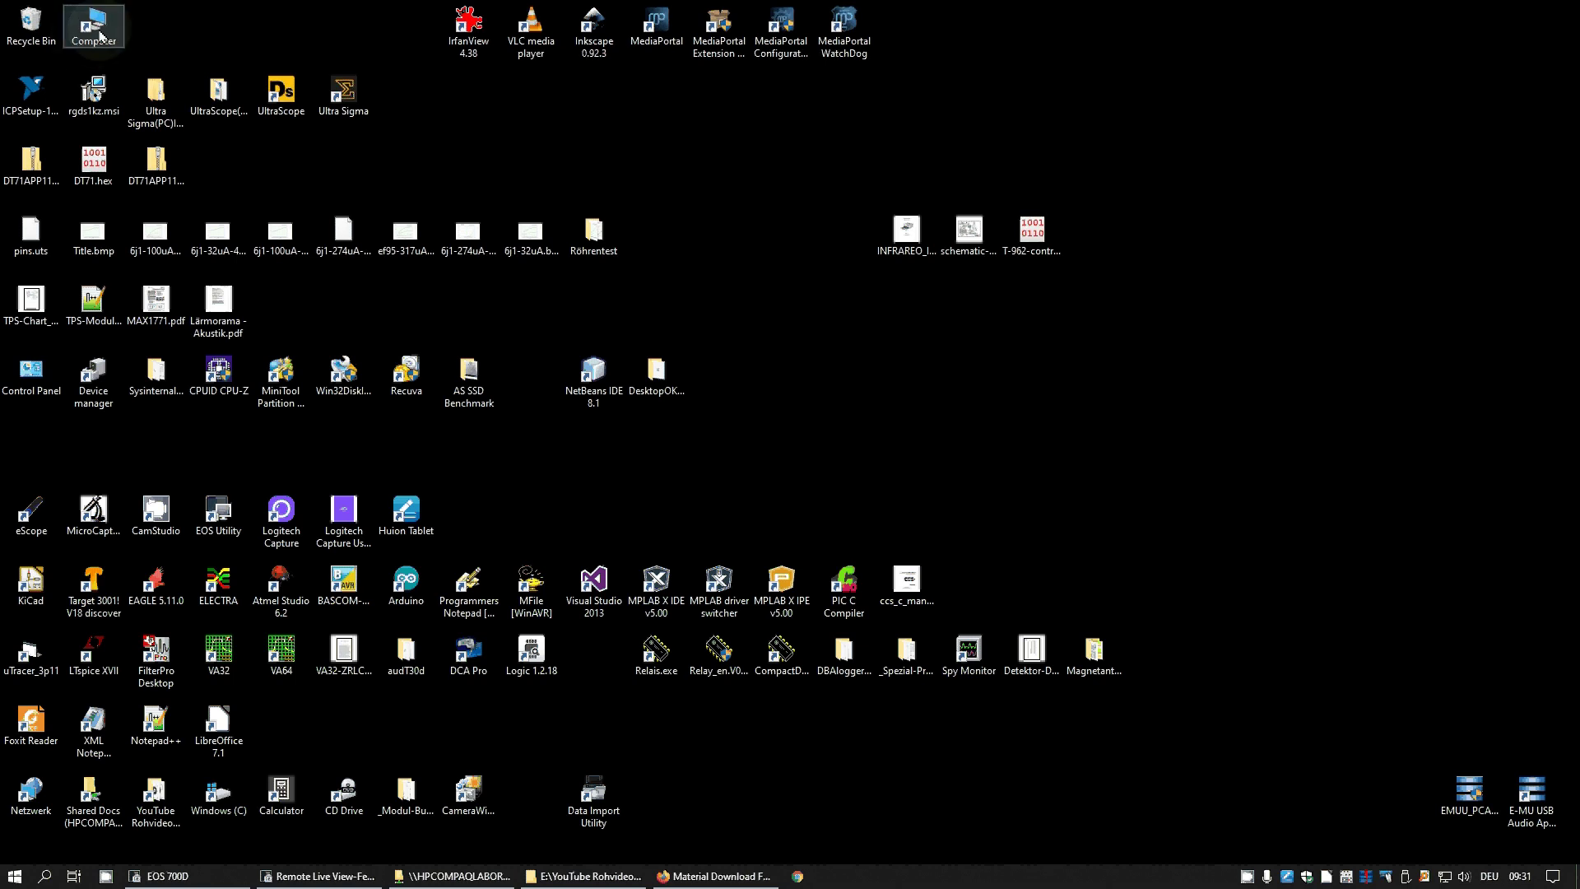
{"action": "double_click", "coordinate": [103, 37]}
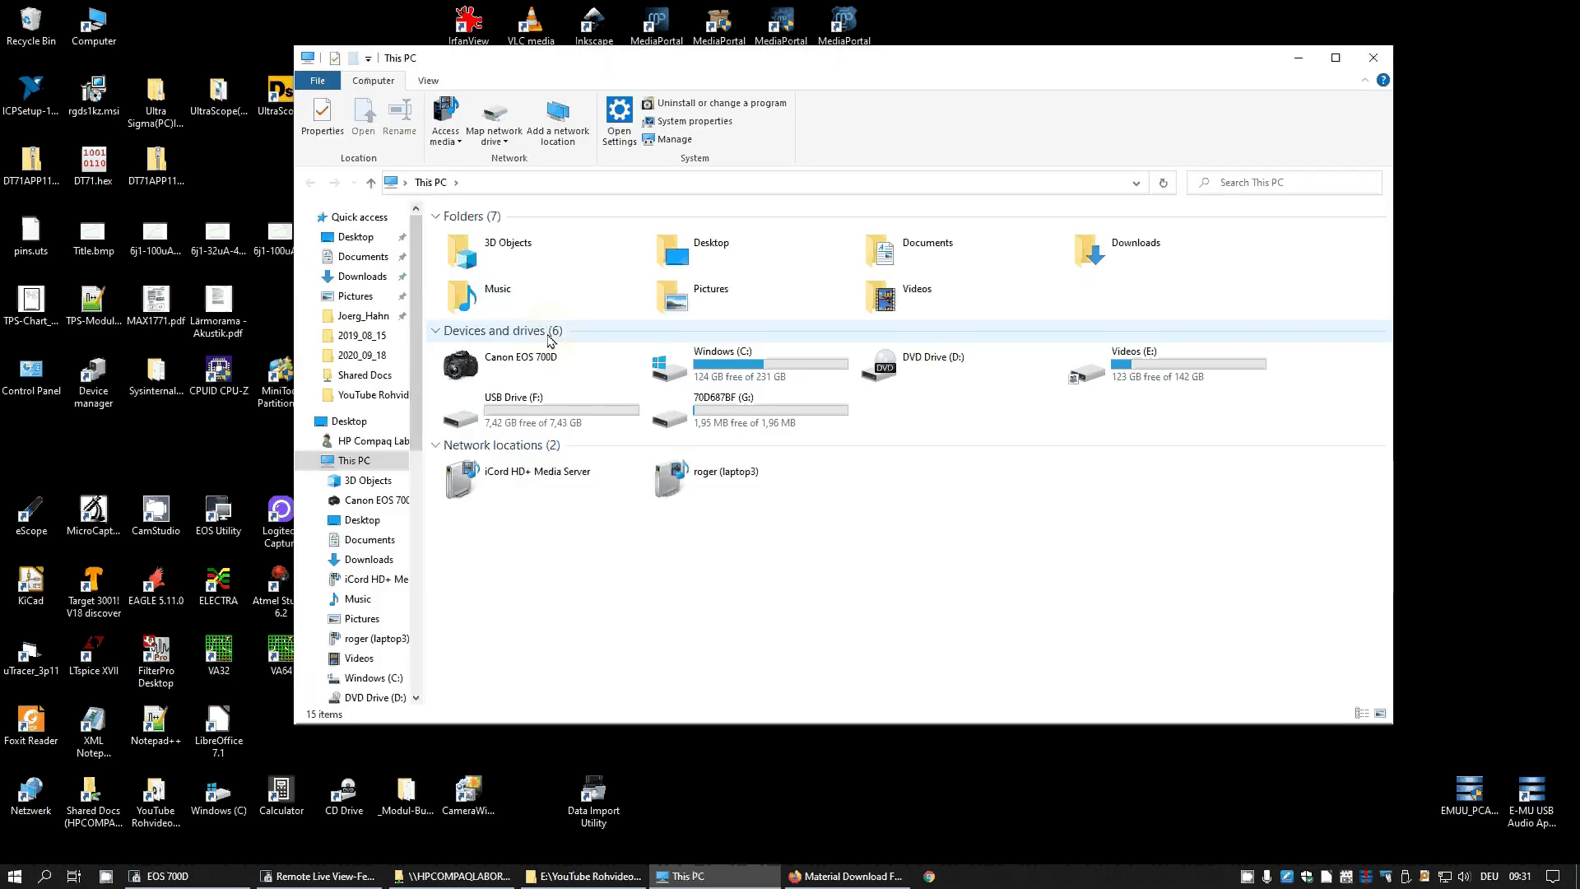
{"action": "double_click", "coordinate": [784, 422]}
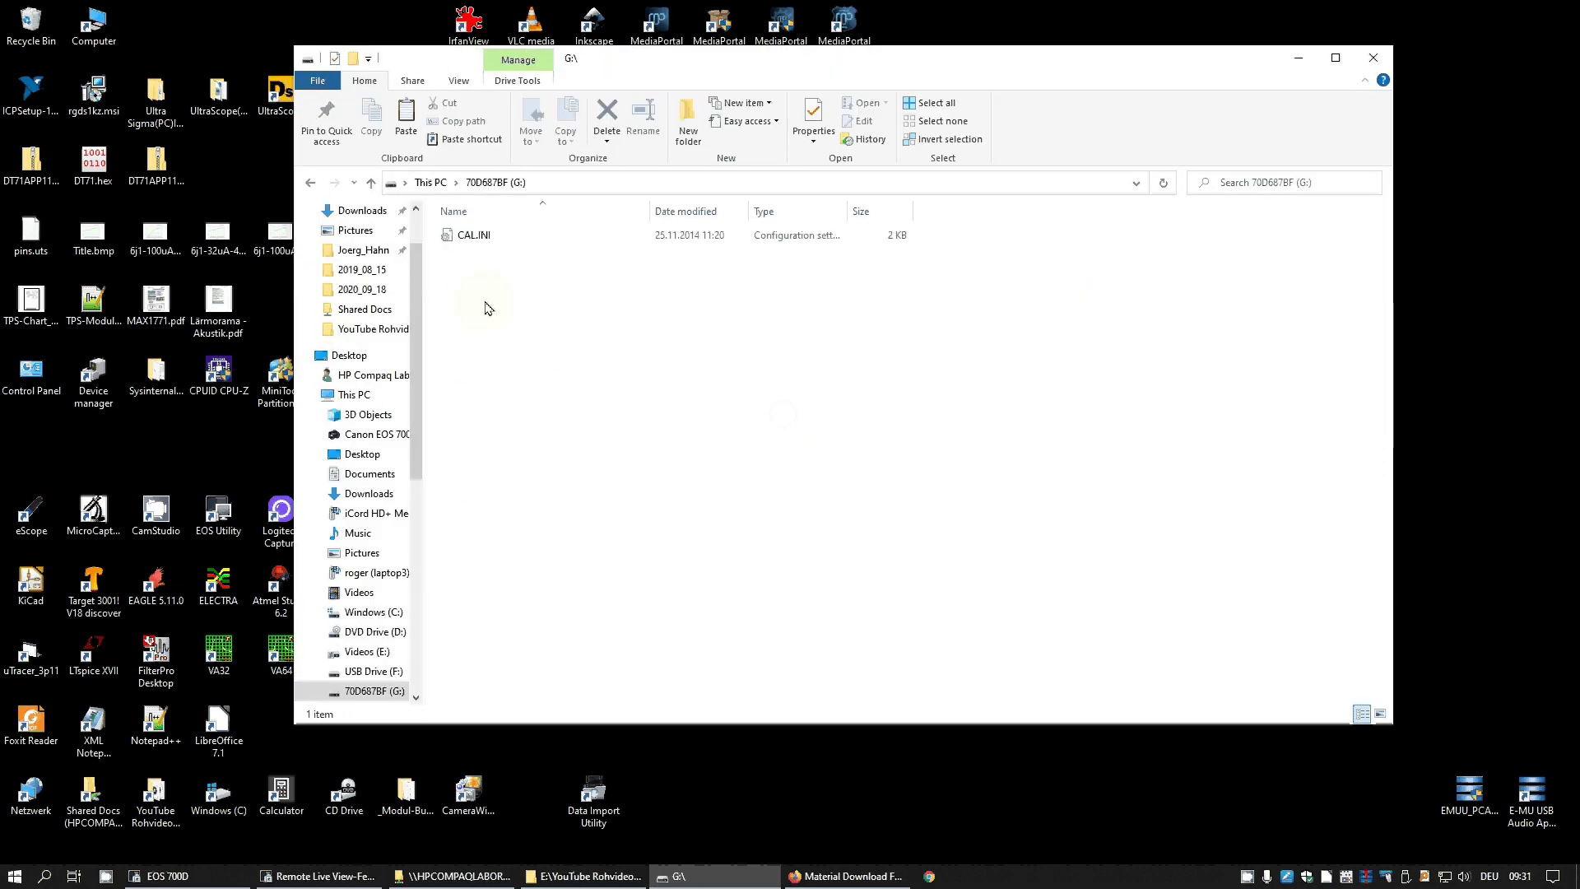
{"action": "double_click", "coordinate": [470, 236]}
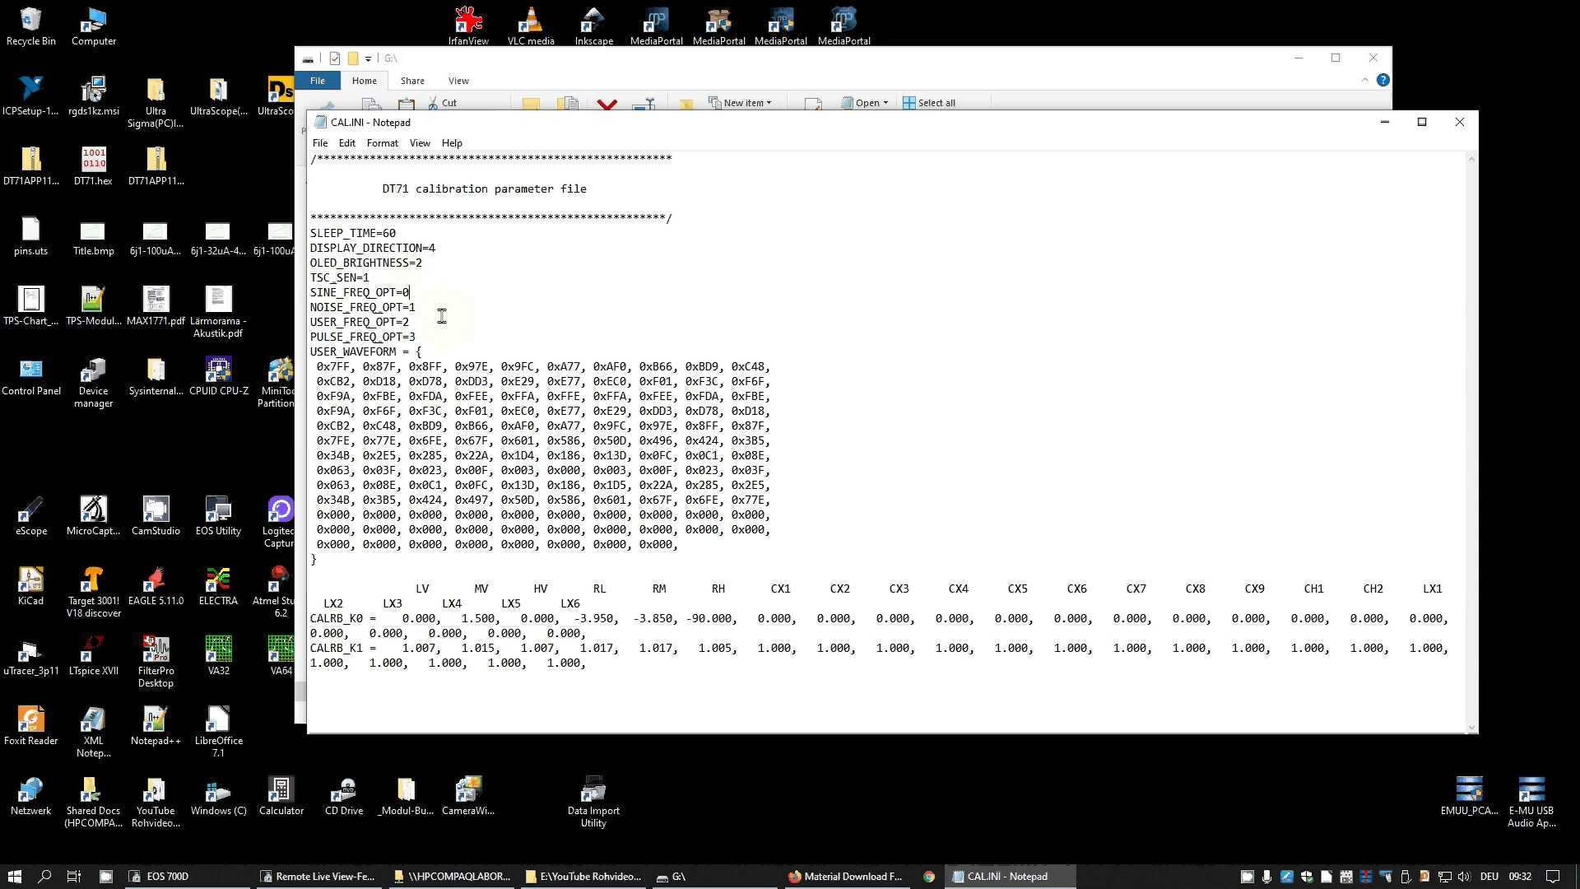
{"action": "key", "text": "BackSpace"}
{"action": "type", "text": "3"}
{"action": "left_click", "coordinate": [1454, 122]}
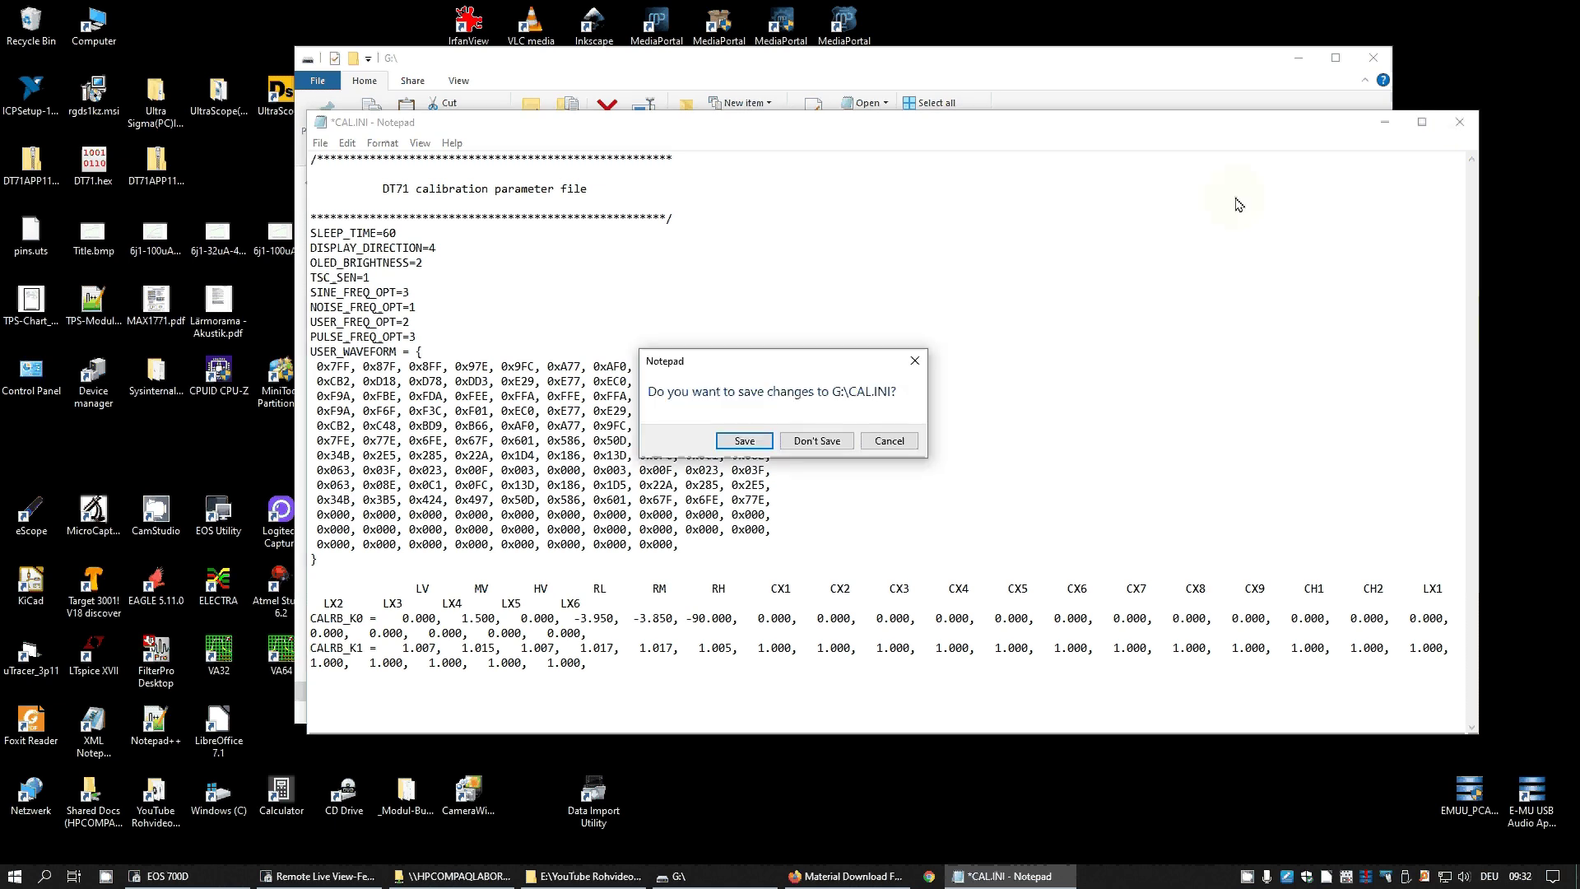
{"action": "left_click", "coordinate": [752, 442]}
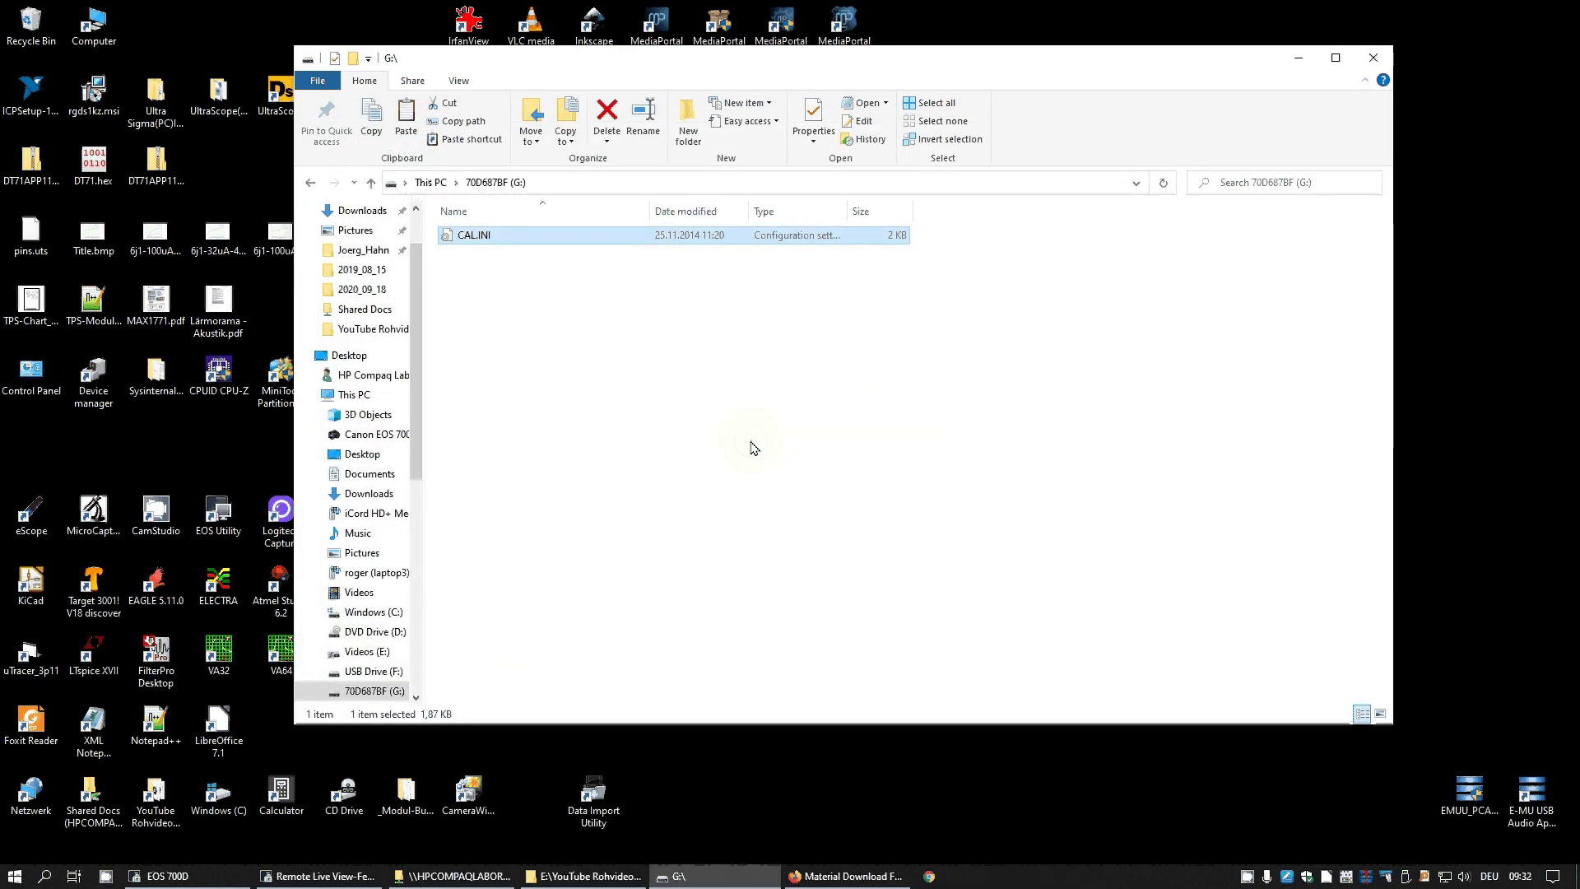
{"action": "key", "text": "alt+F4"}
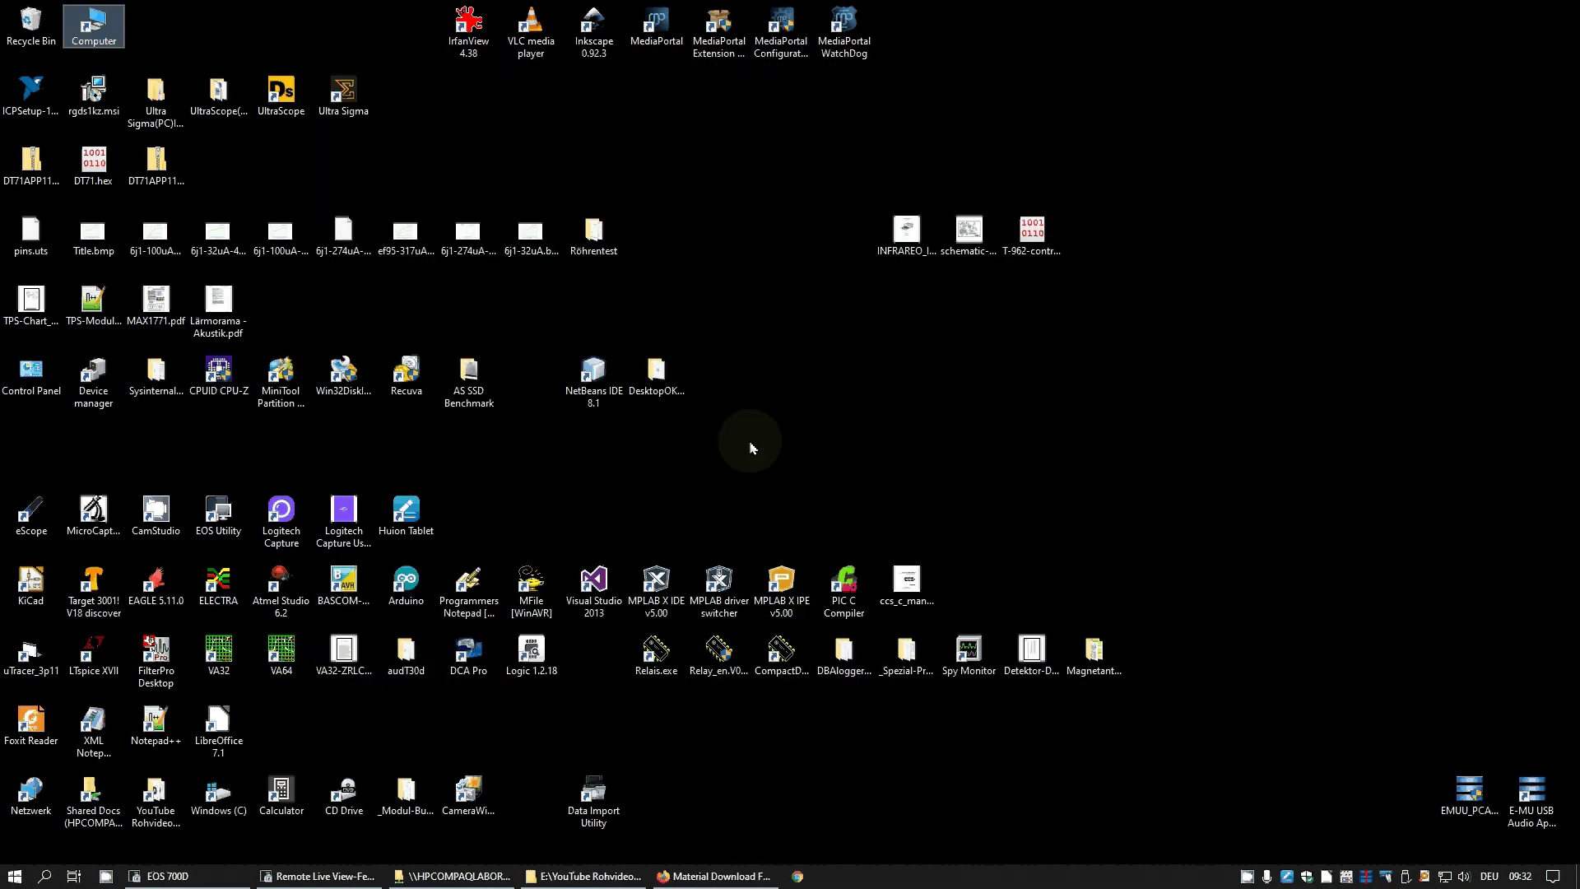
Open This PC again and select the 70D687BF (G:) drive to recheck its calibration file.
{"action": "left_click", "coordinate": [655, 372]}
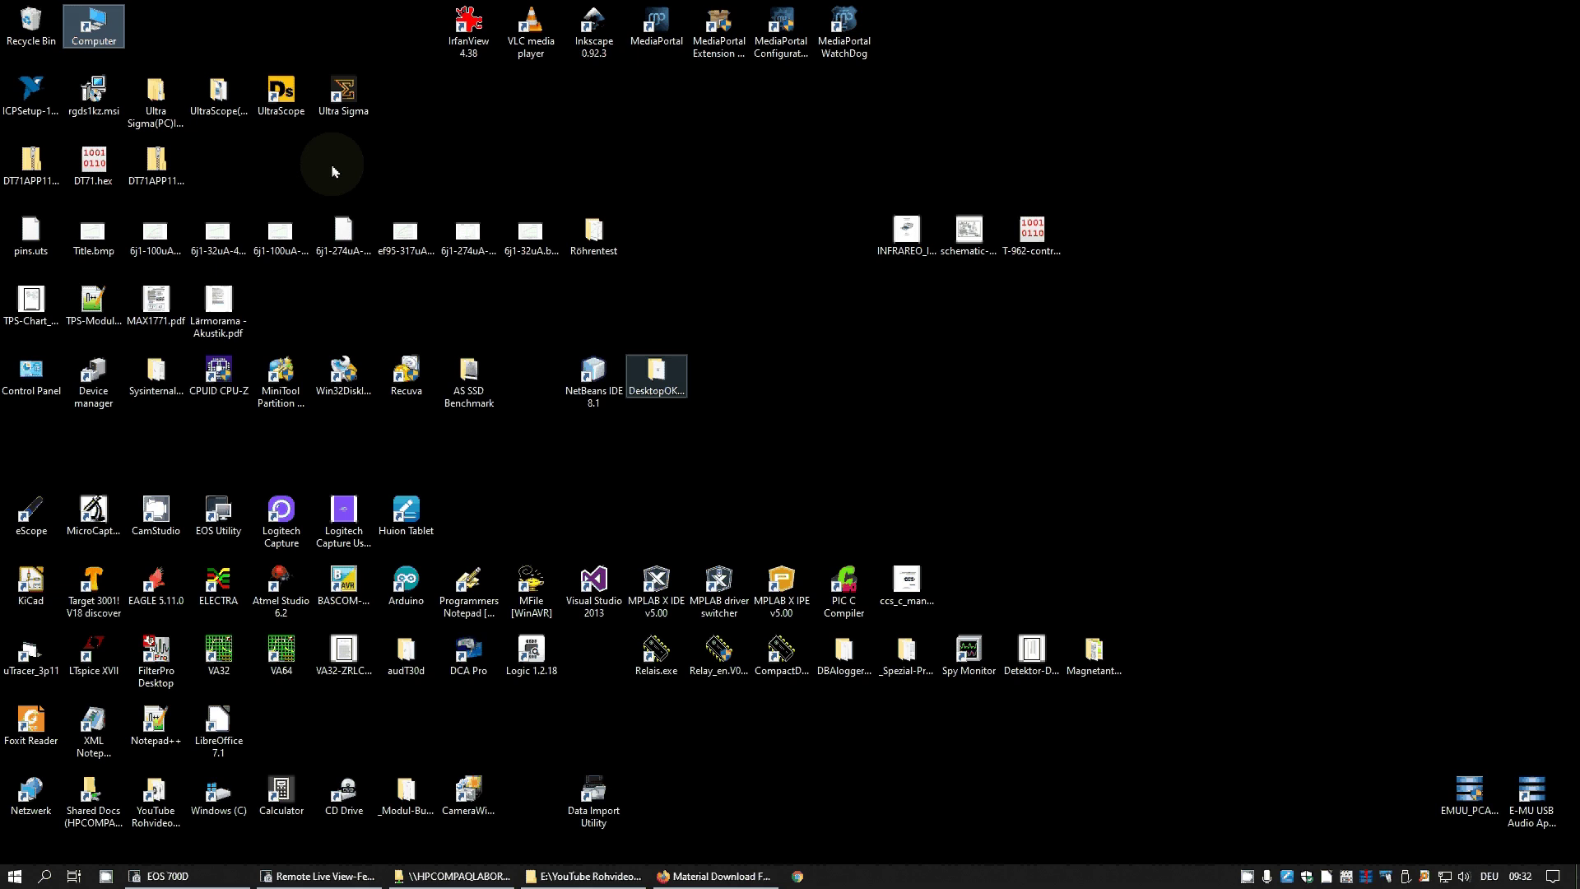
{"action": "key", "text": "super+e"}
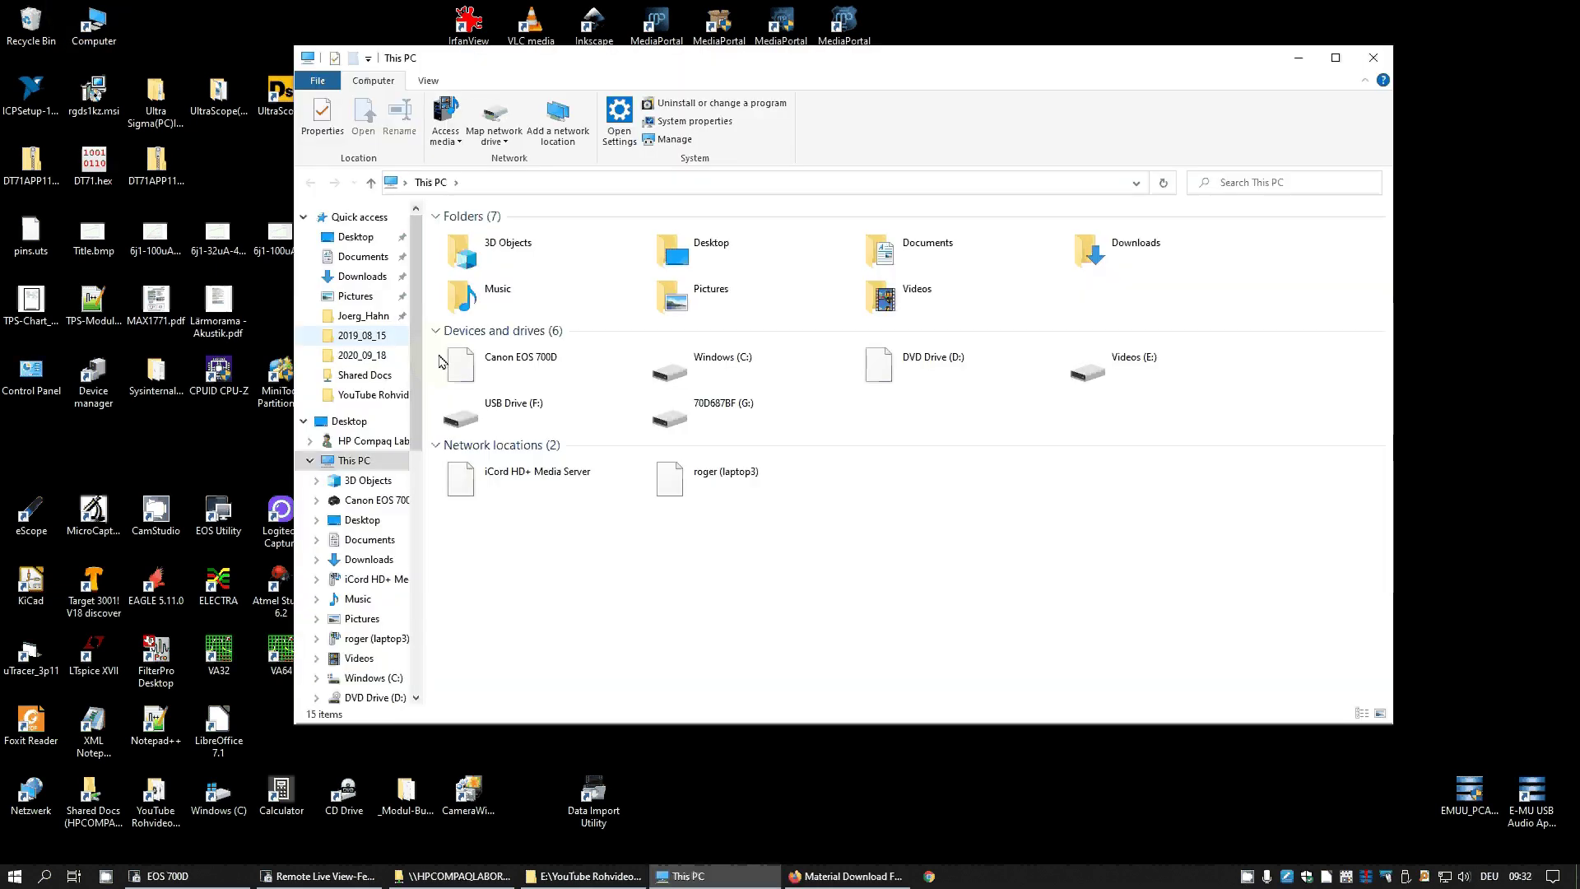
{"action": "left_click", "coordinate": [700, 408]}
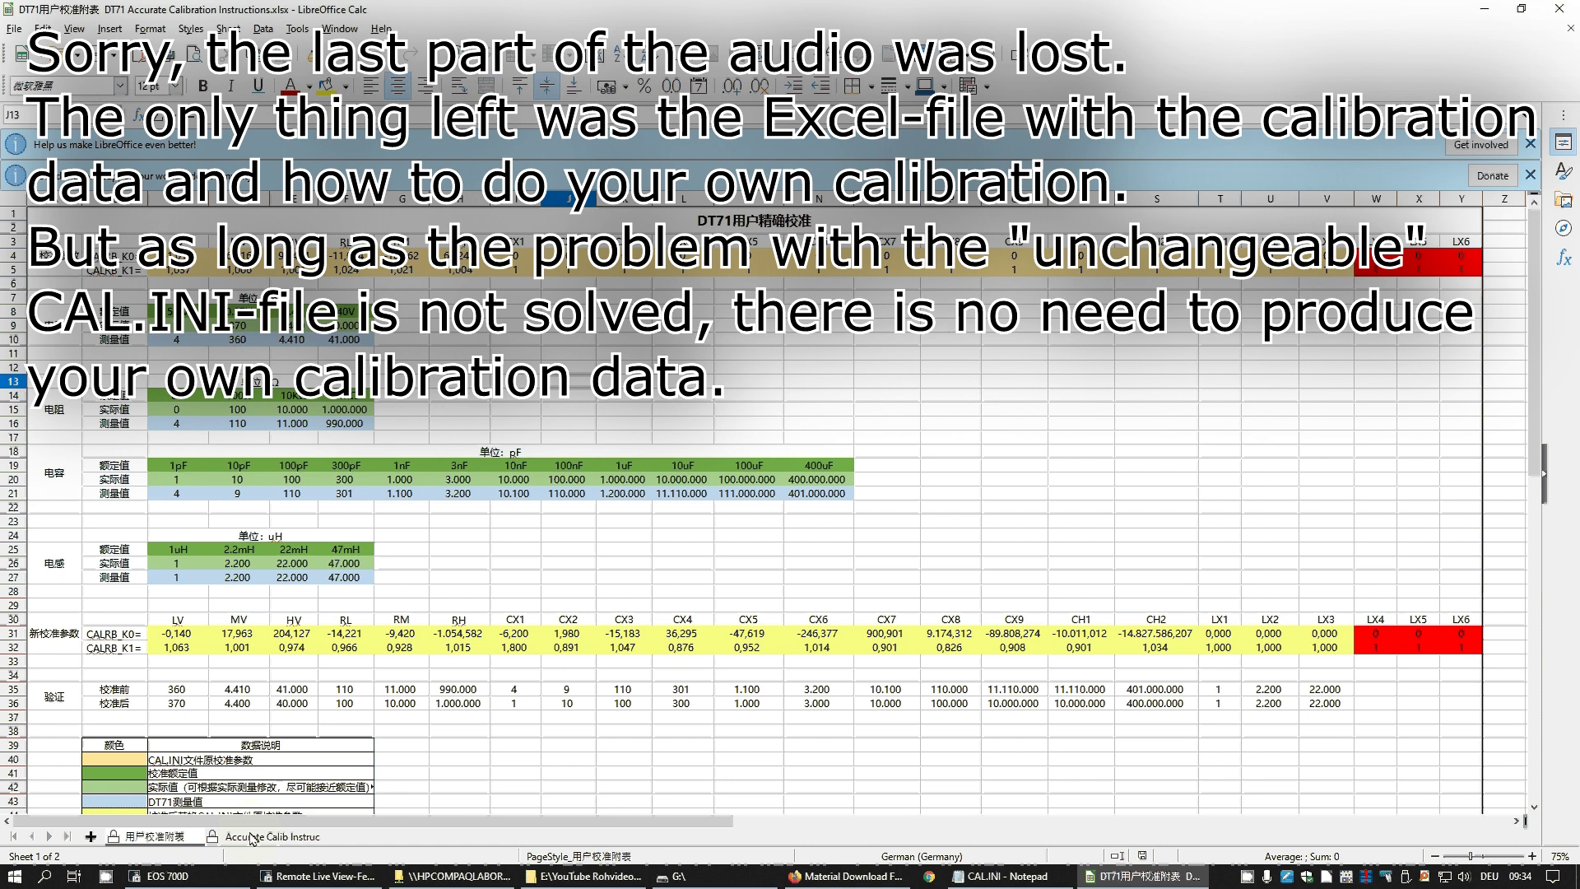
Examine the calibration tables and instructions on the Accurate Calib Instruc sheet of the DT71 calibration workbook.
{"action": "left_click", "coordinate": [251, 838]}
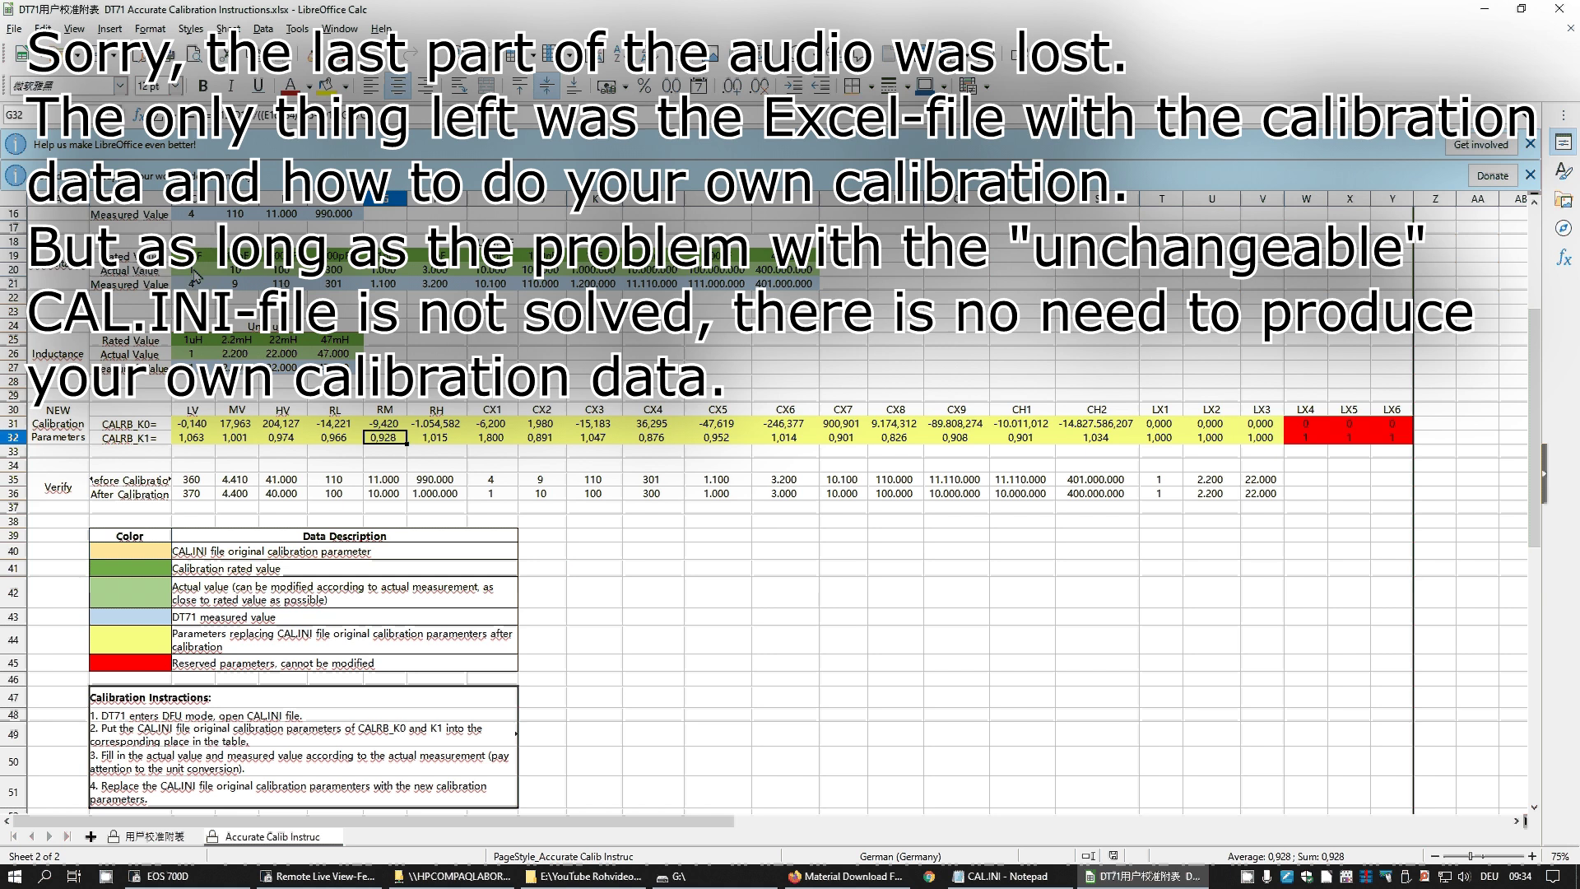
{"action": "scroll", "coordinate": [198, 243], "scroll_direction": "down", "scroll_amount": 4}
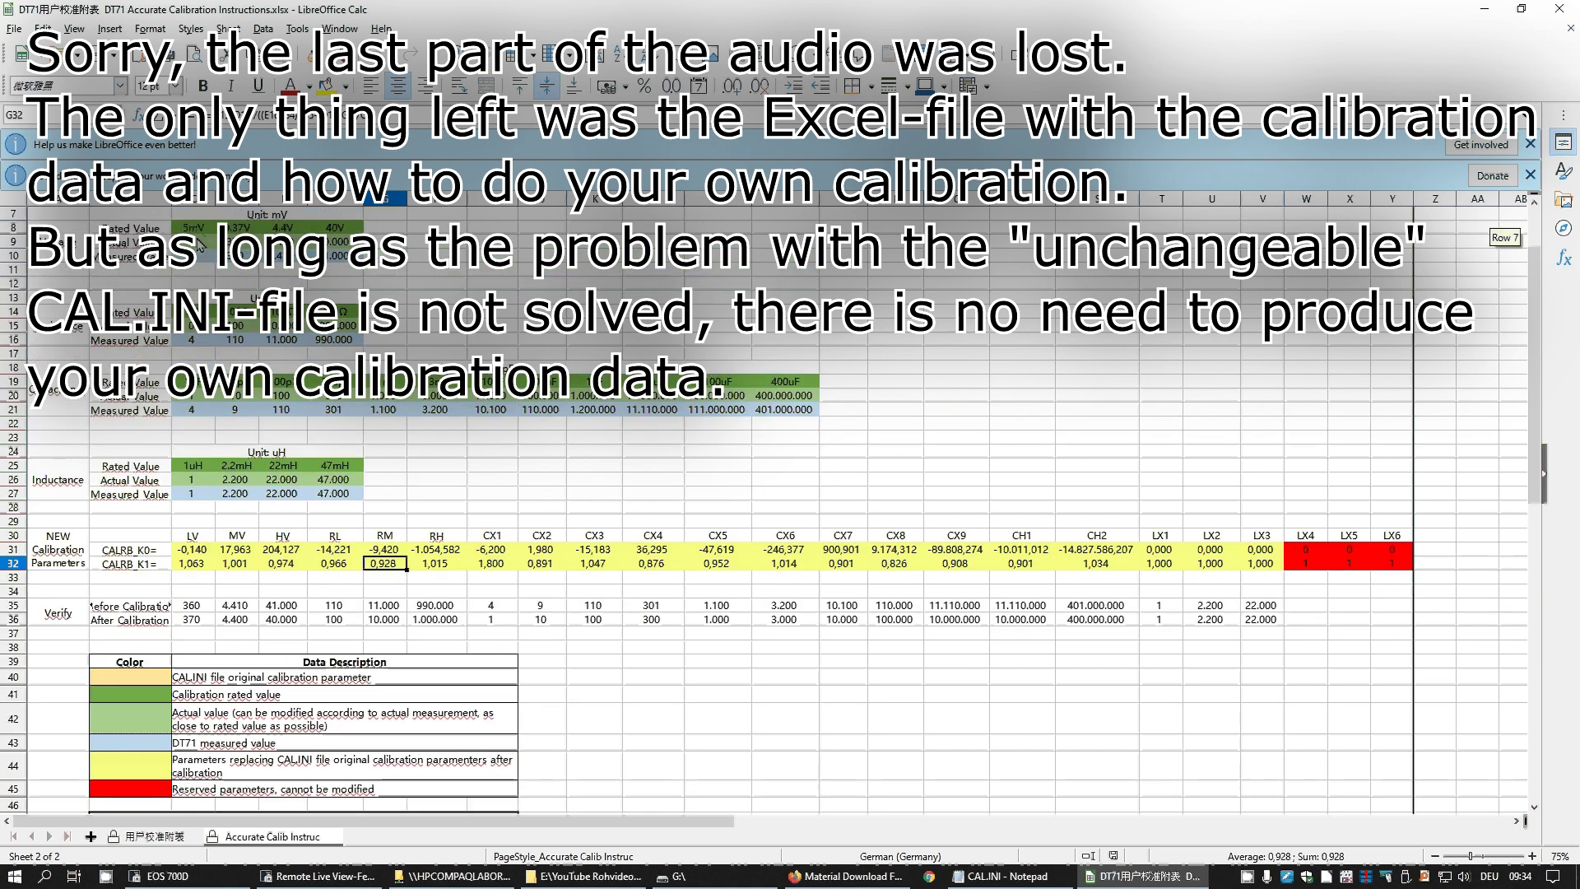